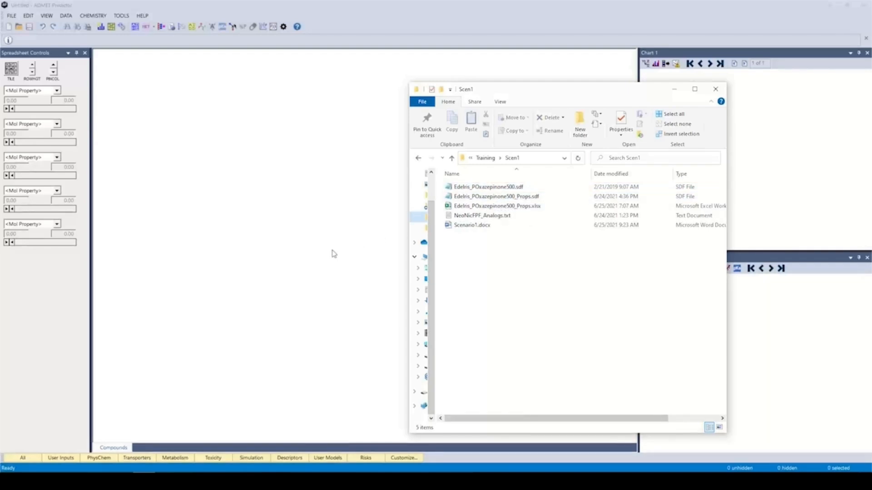
- Open the structure file Edelris_POxazepinone500.sdf with EDX as the compound identifier field and all compound attributes loaded
left_click(350, 246)
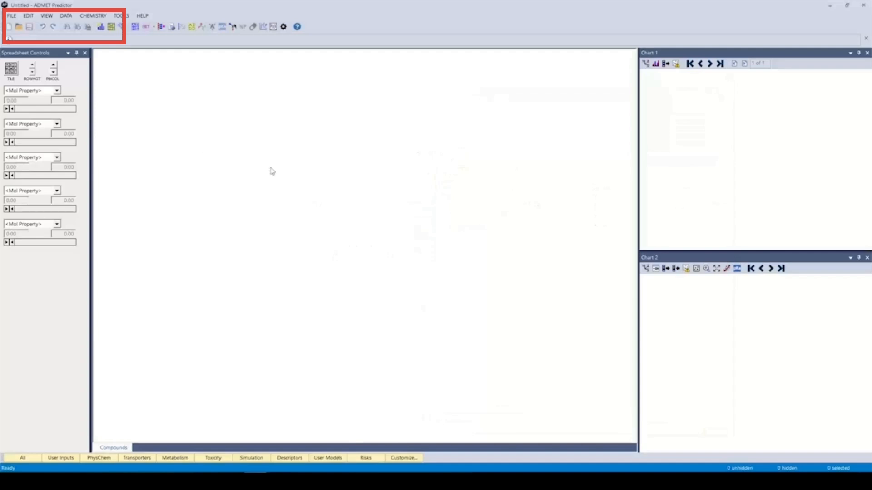
left_click(12, 16)
left_click(23, 30)
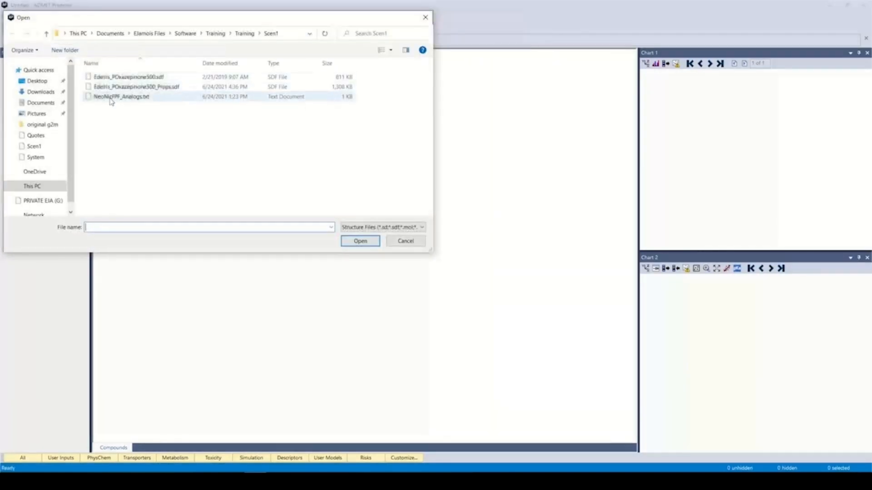
left_click(117, 77)
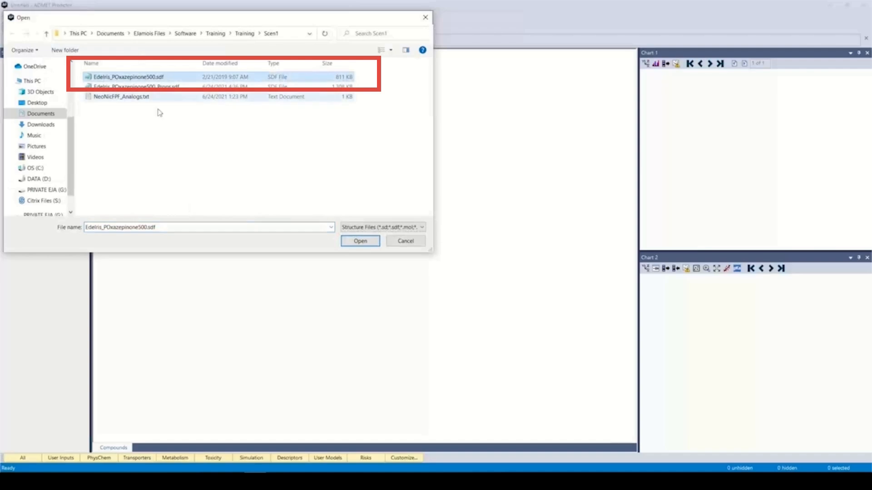
left_click(360, 242)
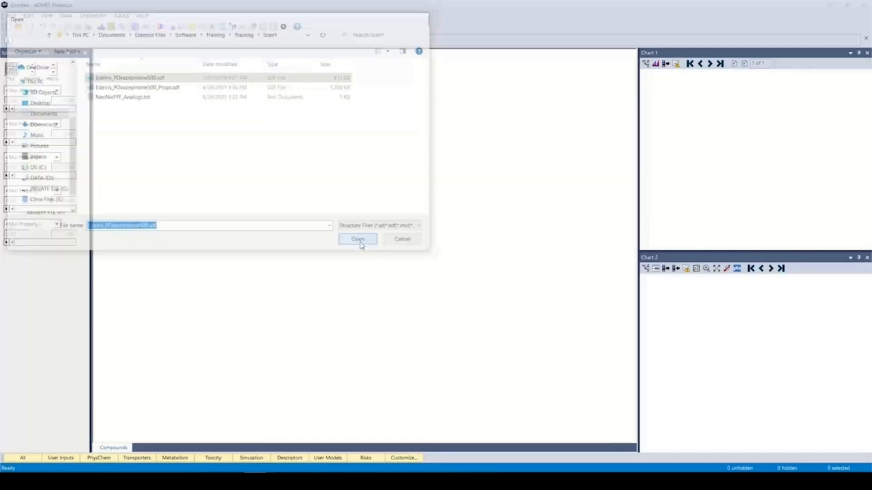
left_click(398, 239)
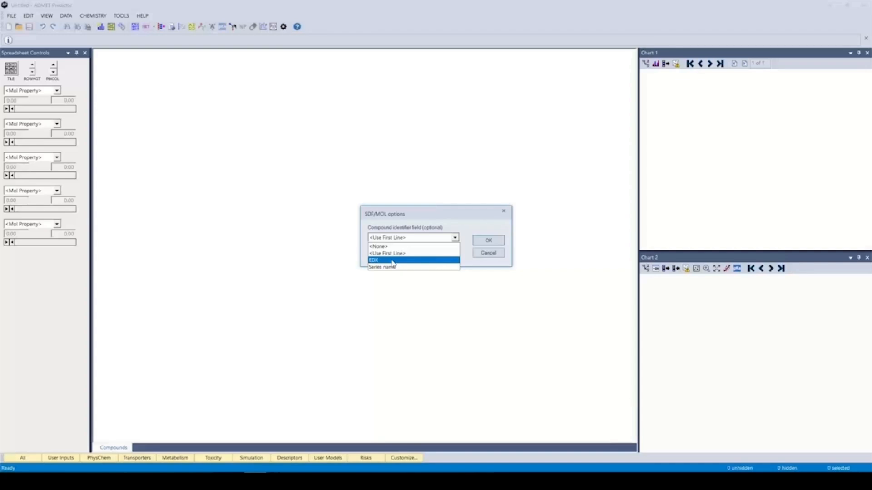
left_click(393, 261)
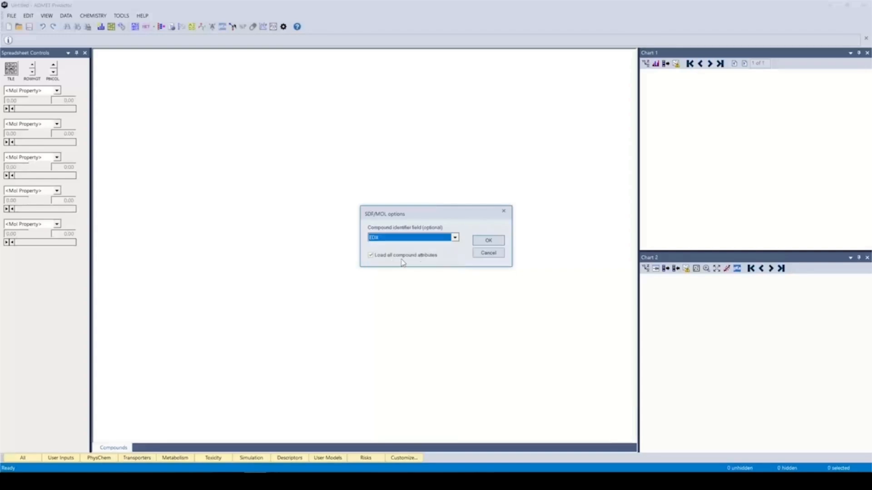
left_click(488, 241)
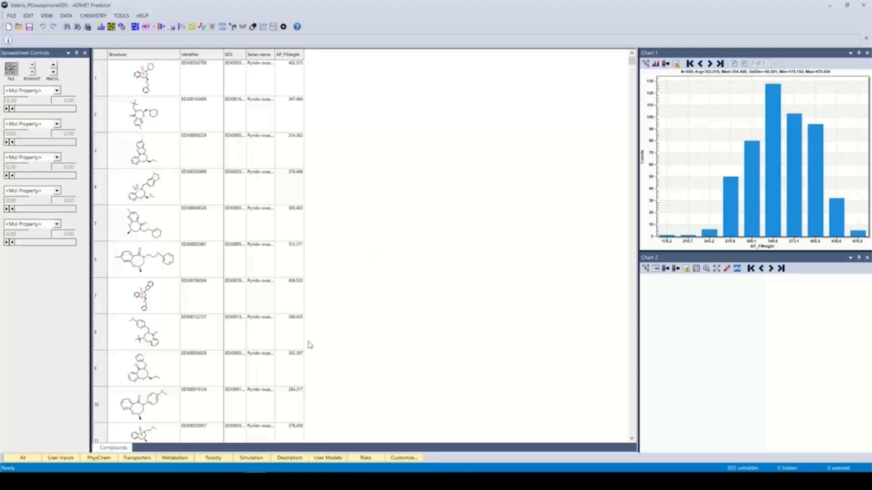
- View Edelris_POxazepinone500_Props.sdf from the Scen1 folder in Notepad, examine the first compound's attribute fields, and close the file and folder
left_click(144, 481)
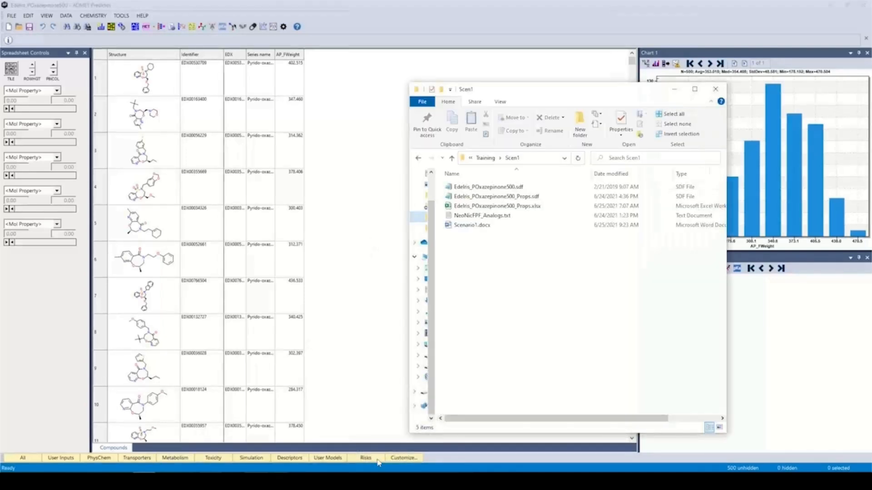
left_click(489, 200)
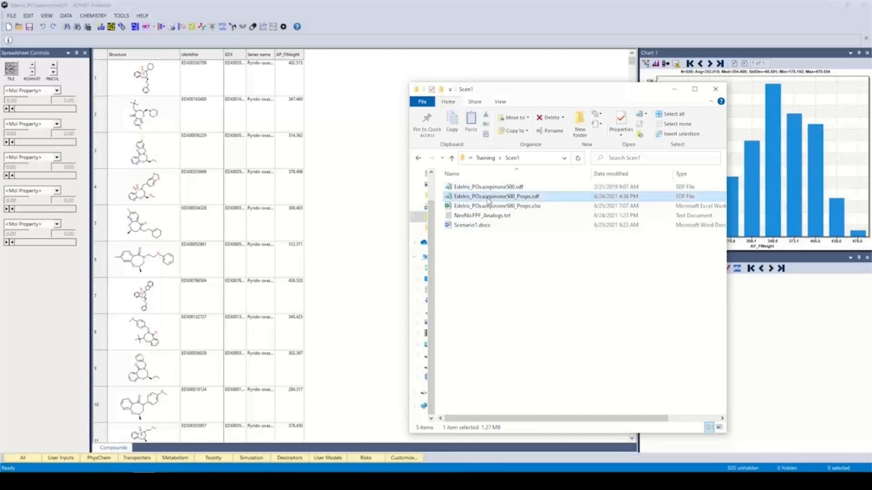
right_click(499, 197)
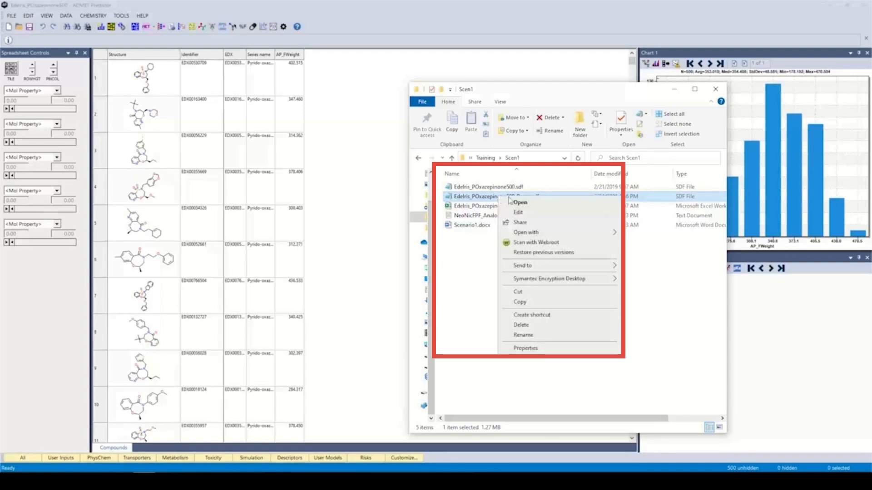
mouse_move(536, 266)
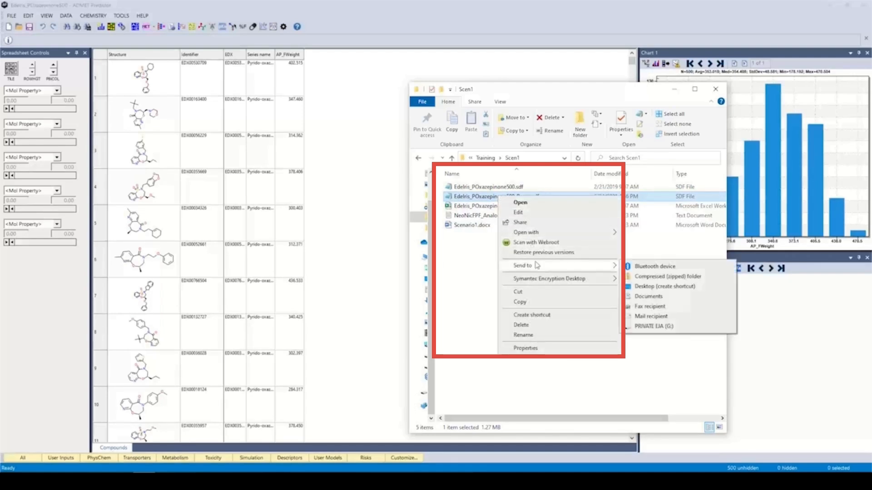
mouse_move(591, 233)
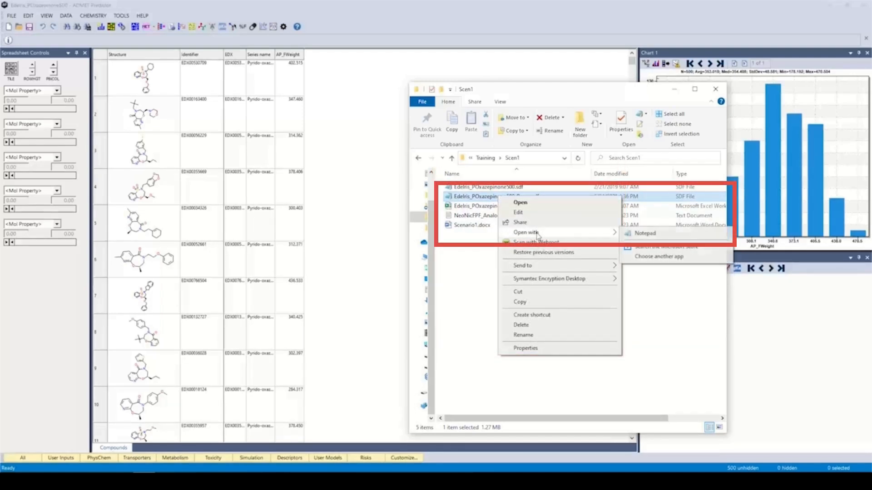
left_click(635, 234)
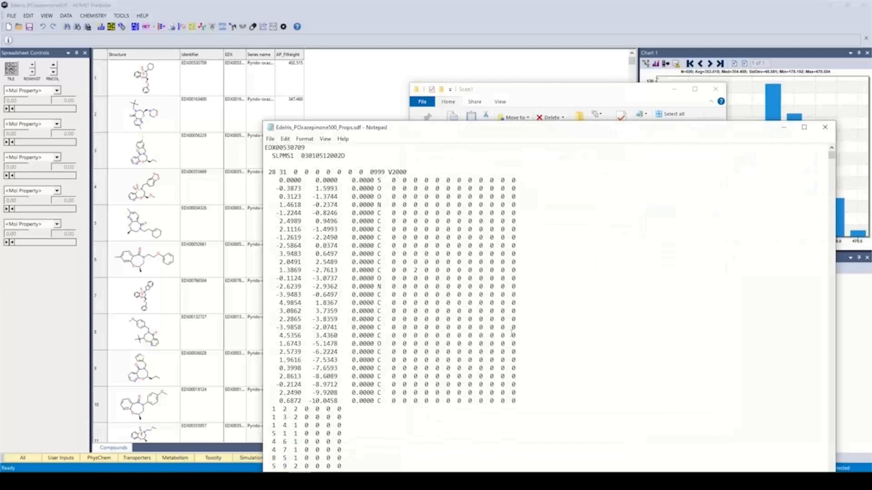
scroll(512, 334, "down", 16)
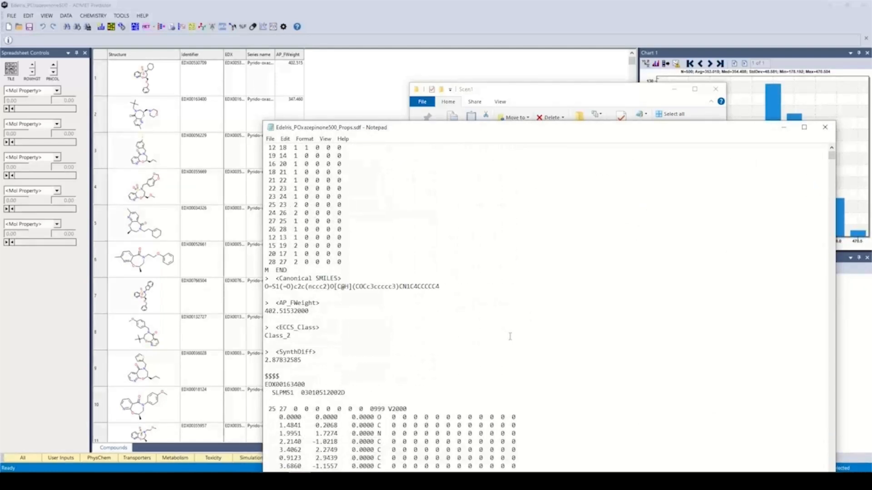
scroll(510, 337, "down", 1)
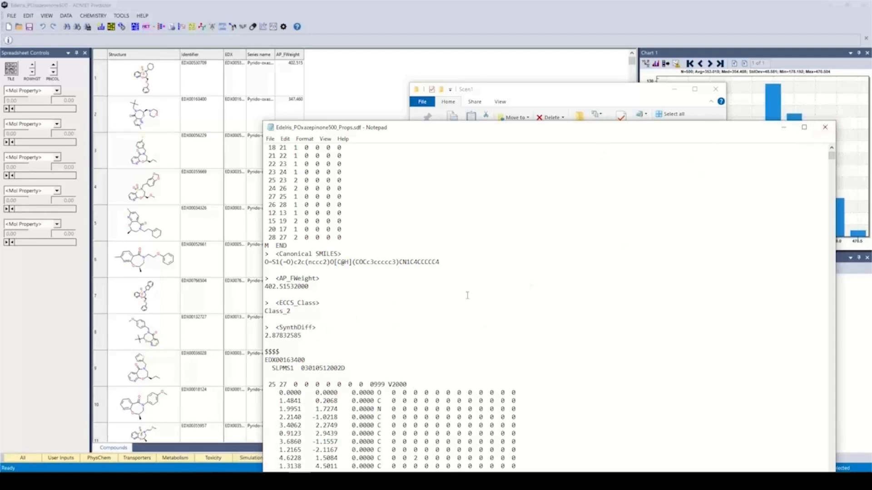
left_click(825, 127)
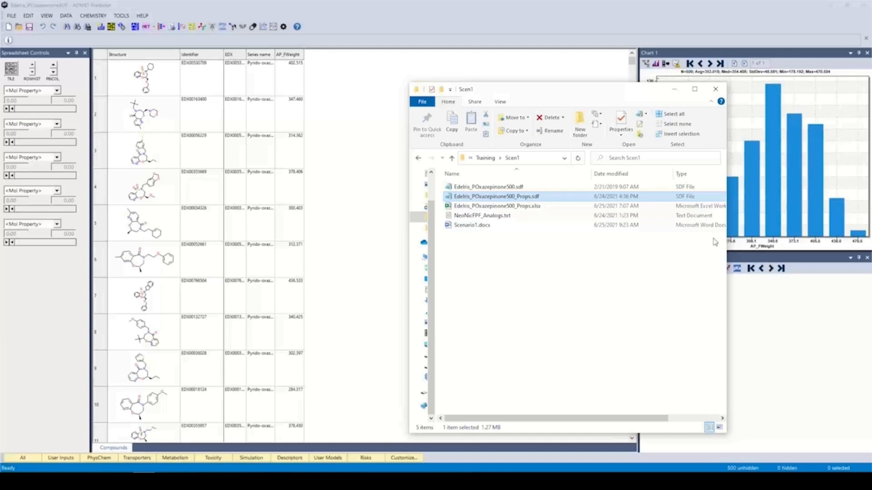
left_click(715, 90)
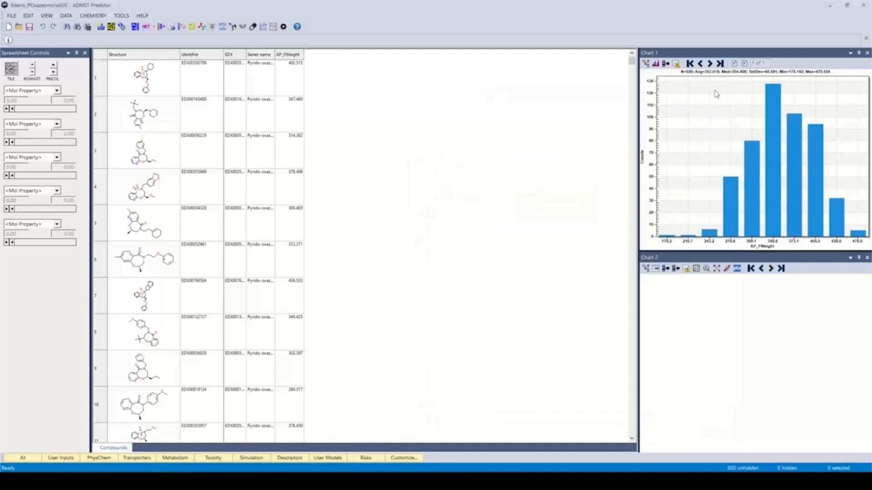
- Open Edelris_POxazepinone500_Props.sdf without saving the current data, using the first line as compound identifier and loading all attributes
left_click(12, 15)
left_click(19, 36)
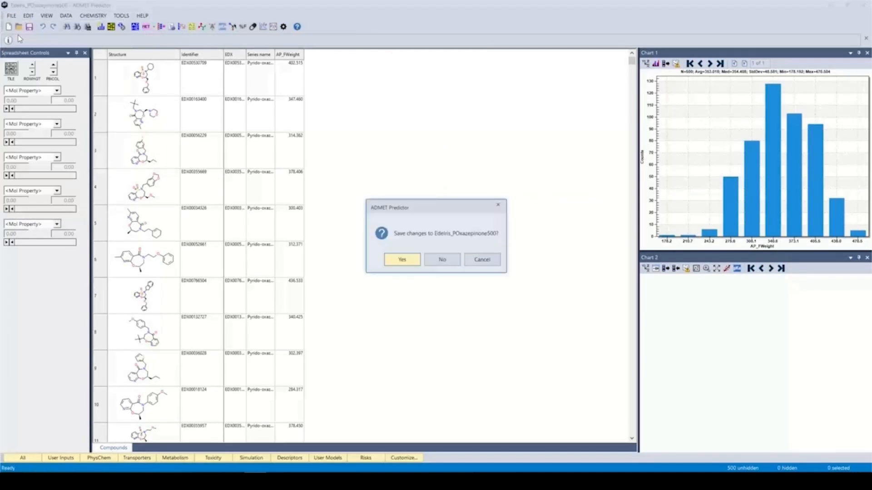
left_click(436, 259)
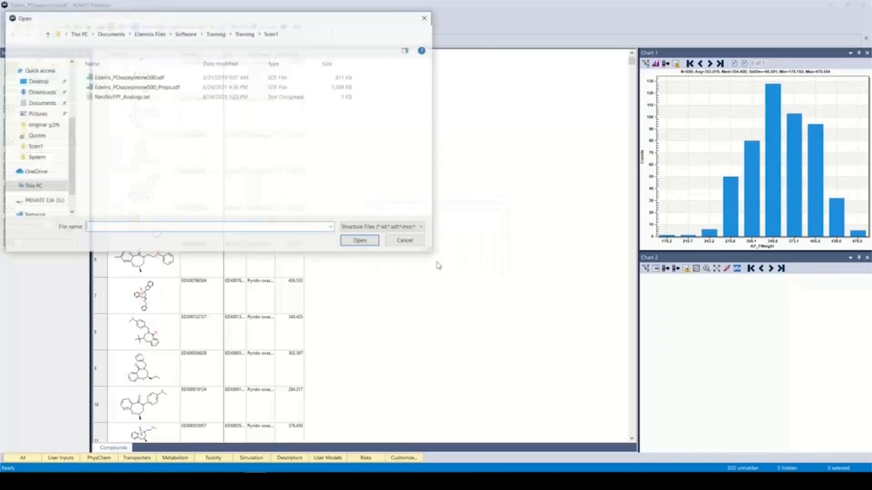
left_click(143, 86)
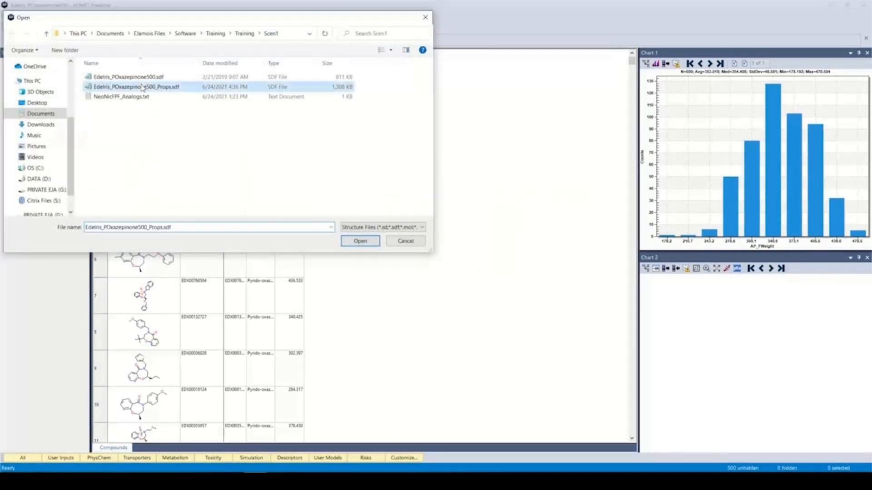
left_click(360, 241)
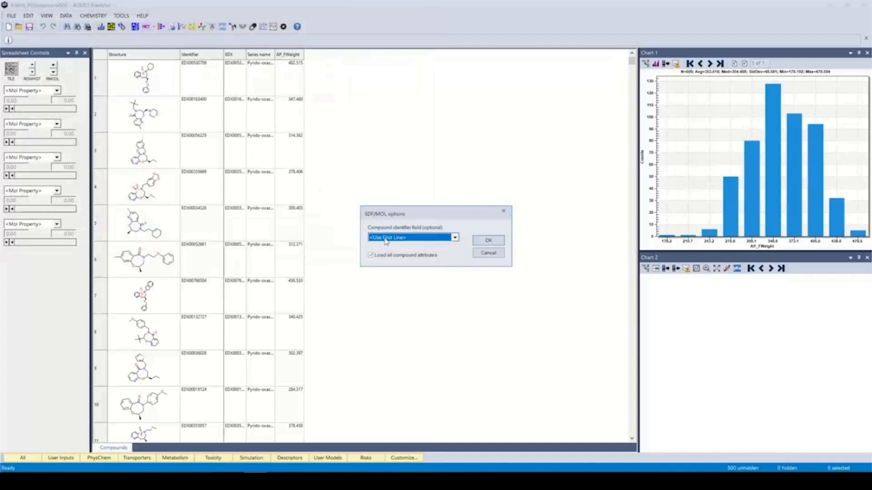
left_click(488, 240)
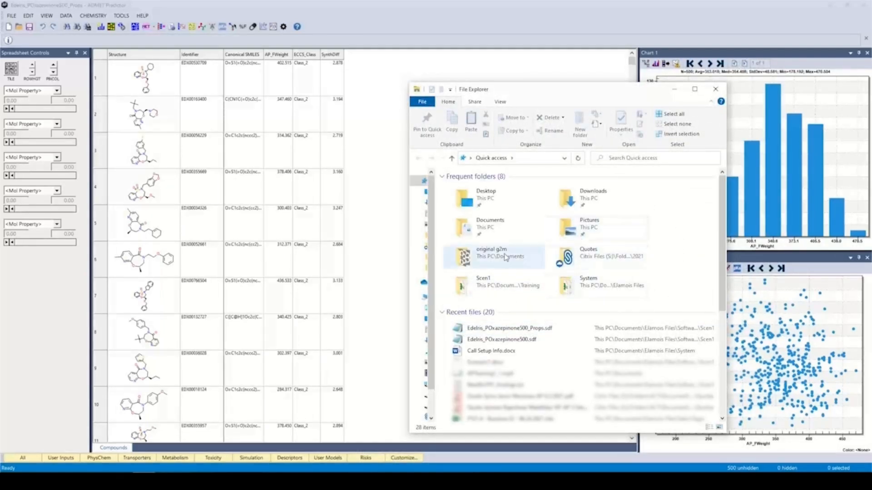
- View NeoNicFPF_Analogs.txt from the Scen1 folder in Notepad, examine its identifier and SMILES columns, and return to ADMET Predictor
double_click(497, 281)
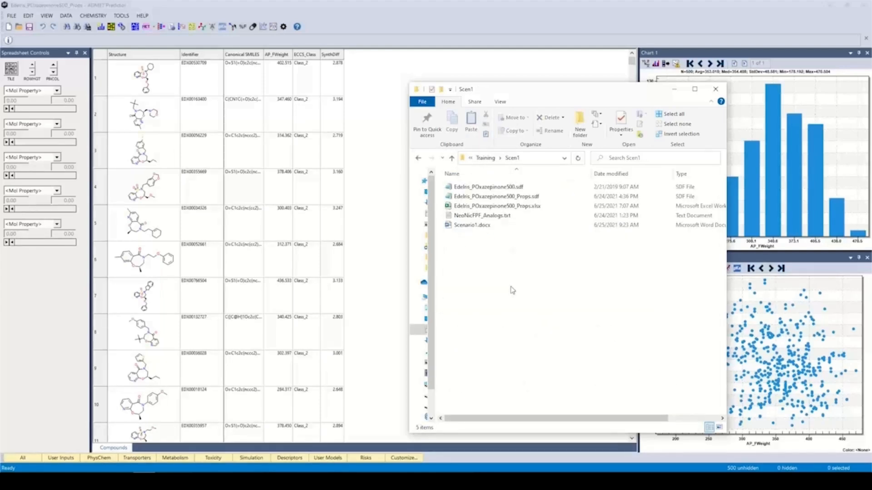
right_click(495, 218)
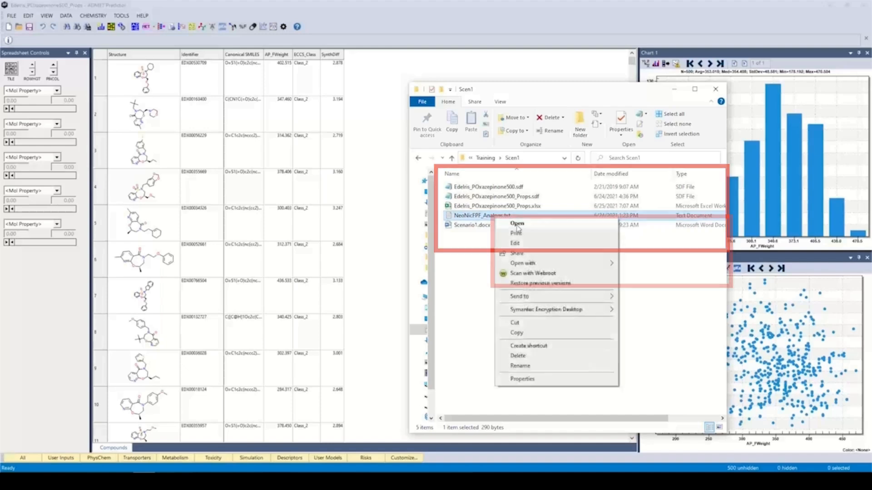
mouse_move(532, 264)
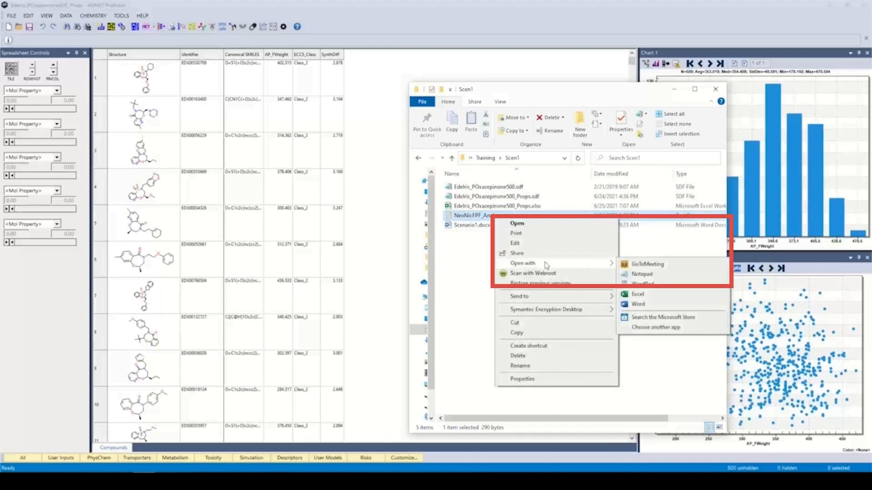
left_click(635, 273)
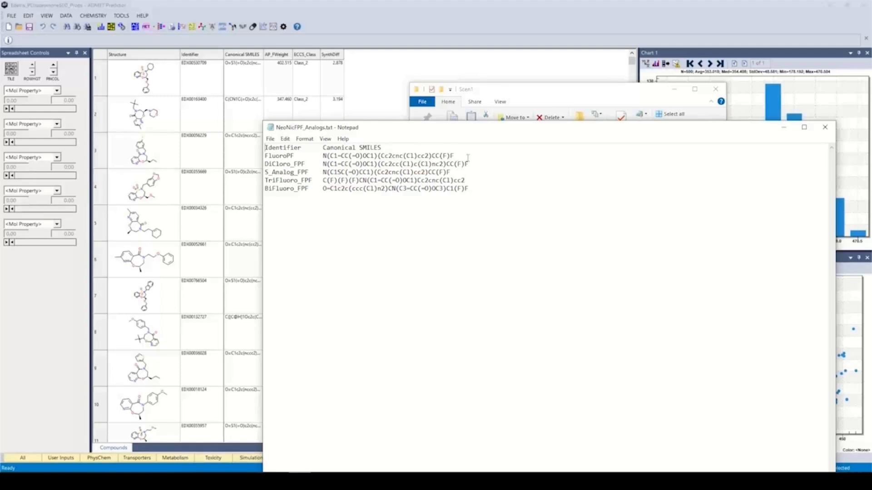
left_click(825, 128)
left_click(372, 211)
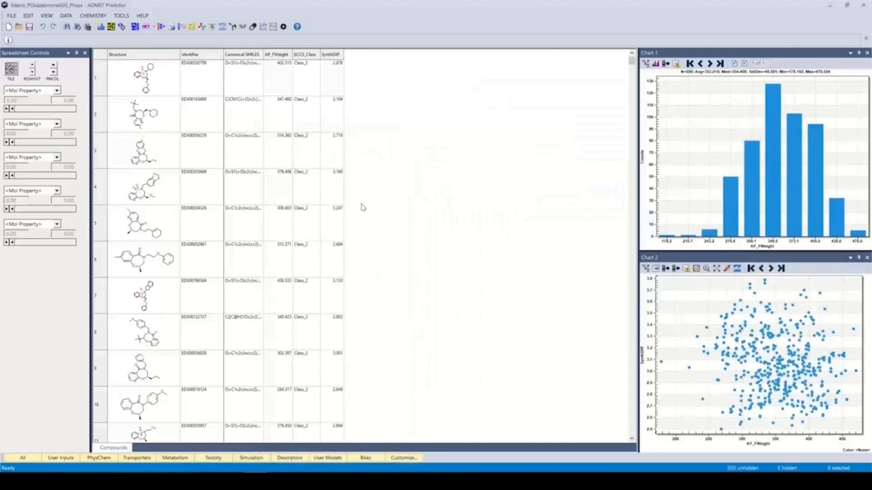
- Open NeoNicFPF_Analogs.txt without saving the current data, using Canonical SMILES as SMILES field and Identifier as compound identifier
left_click(12, 16)
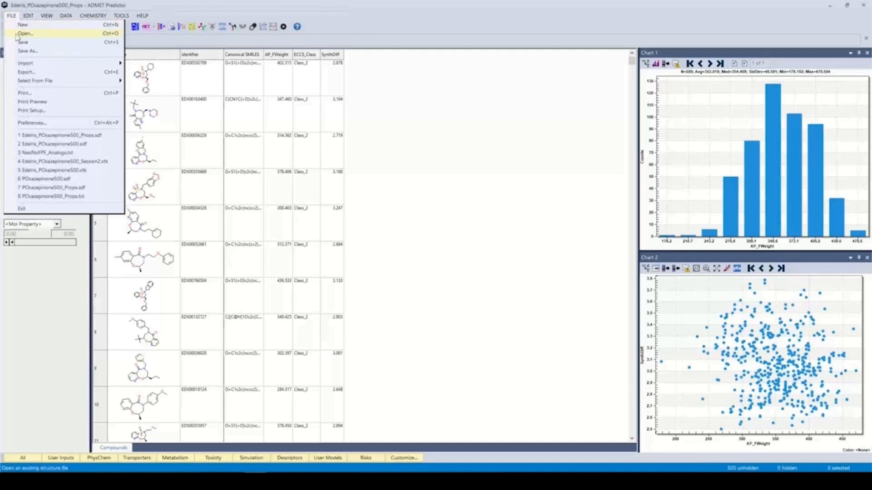
left_click(17, 33)
left_click(451, 260)
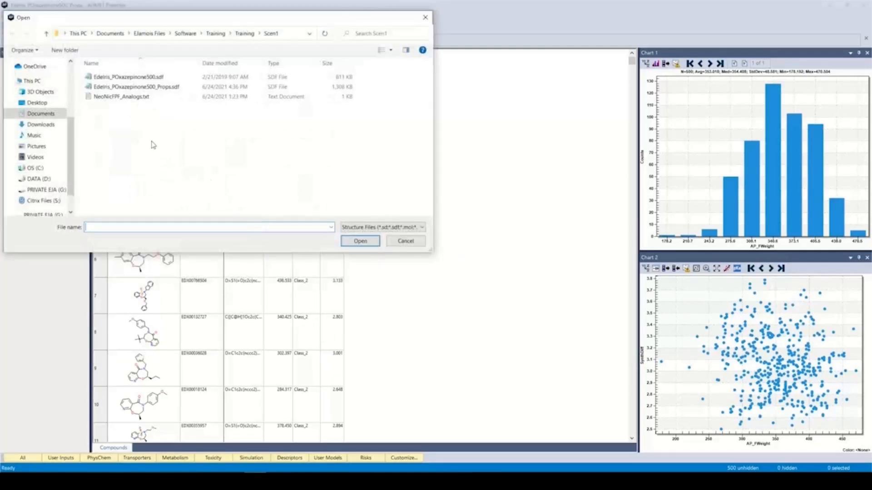
left_click(126, 97)
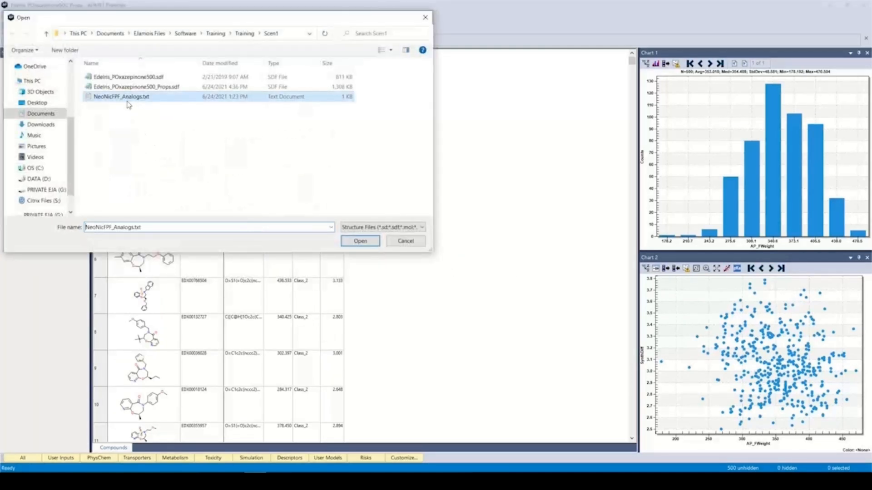
left_click(359, 242)
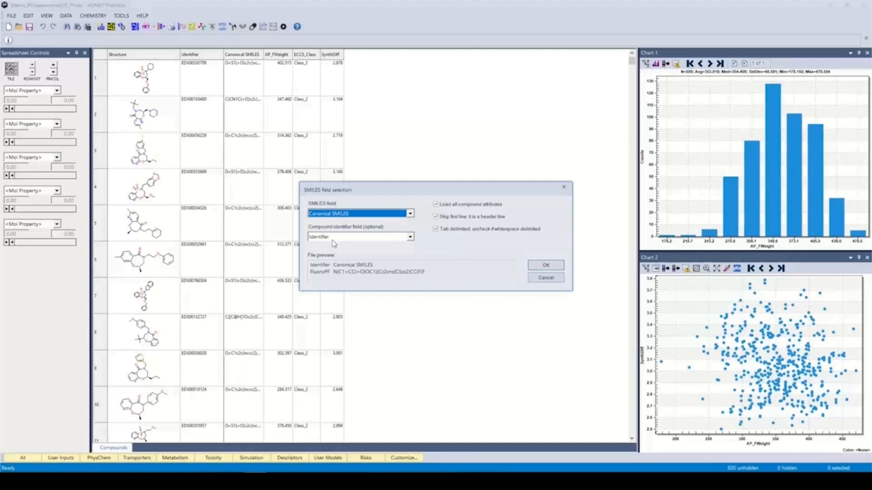
mouse_move(338, 243)
left_click(547, 267)
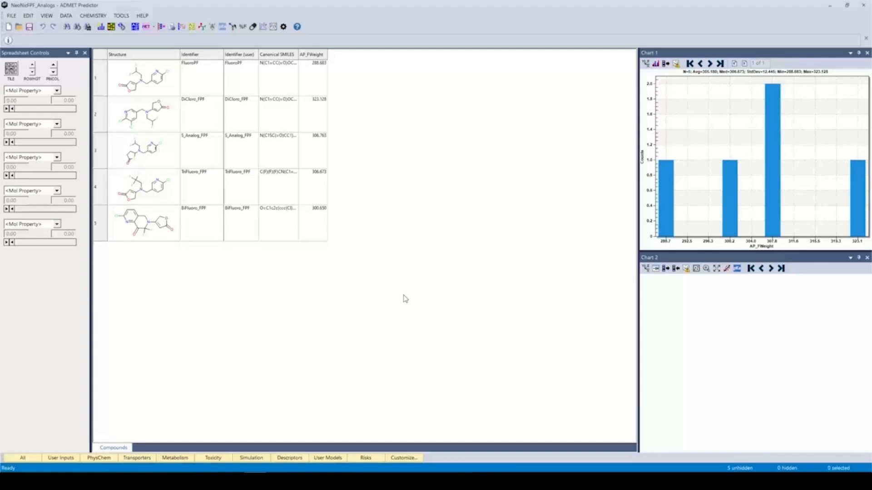
- Open Edelris_POxazepinone500.sdf without saving the current data, using EDX as compound identifier field and loading all attributes
left_click(12, 16)
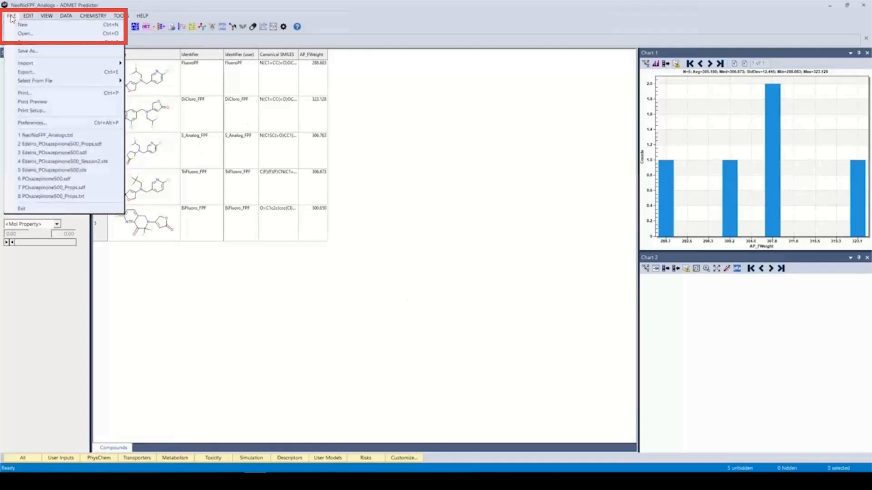
left_click(21, 33)
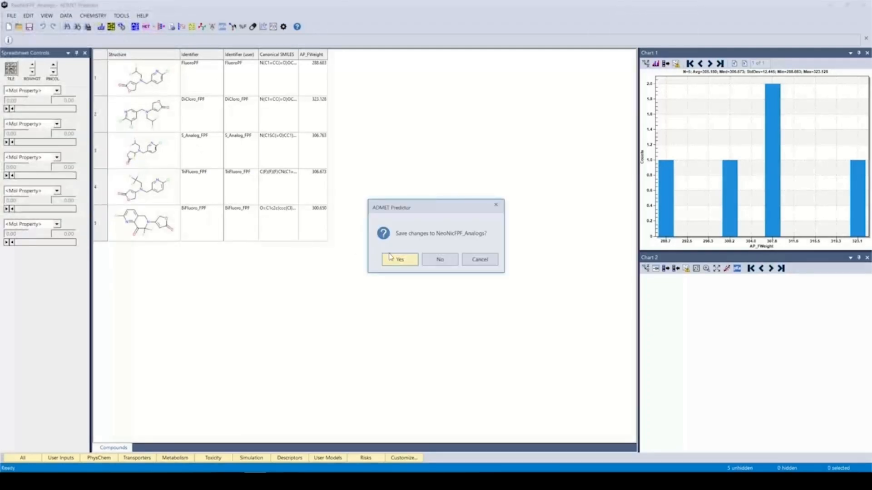
left_click(427, 261)
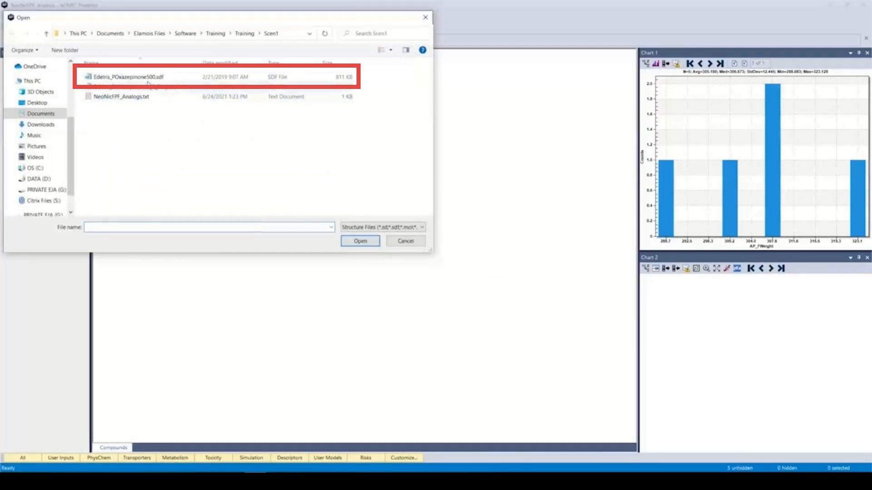
left_click(136, 77)
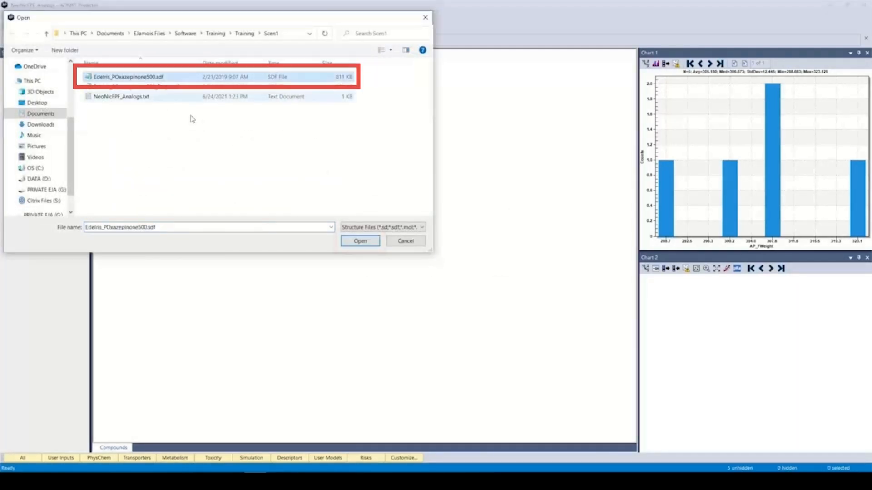
left_click(360, 241)
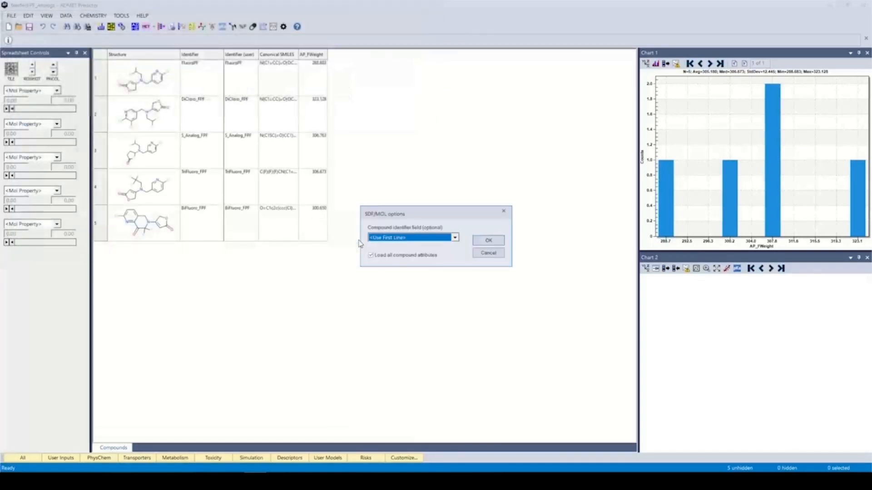
left_click(388, 239)
left_click(387, 259)
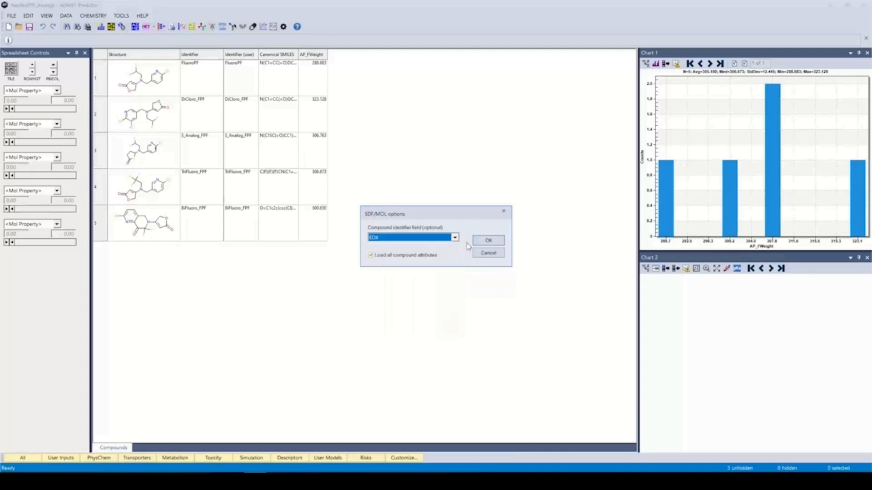
left_click(484, 241)
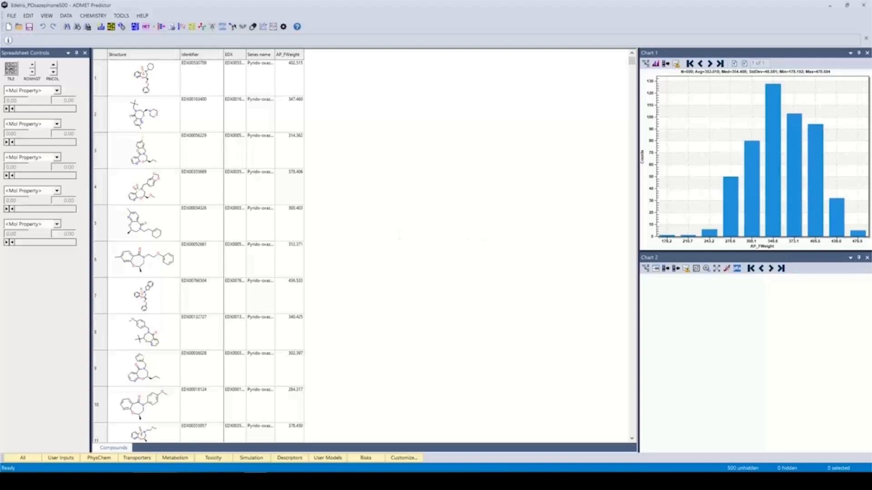
- Open Edelris_POxazepinone500_Props.xlsx from the Scen1 folder in Excel, examine its columns, and shrink the window over ADMET Predictor
left_click(144, 481)
left_click(505, 207)
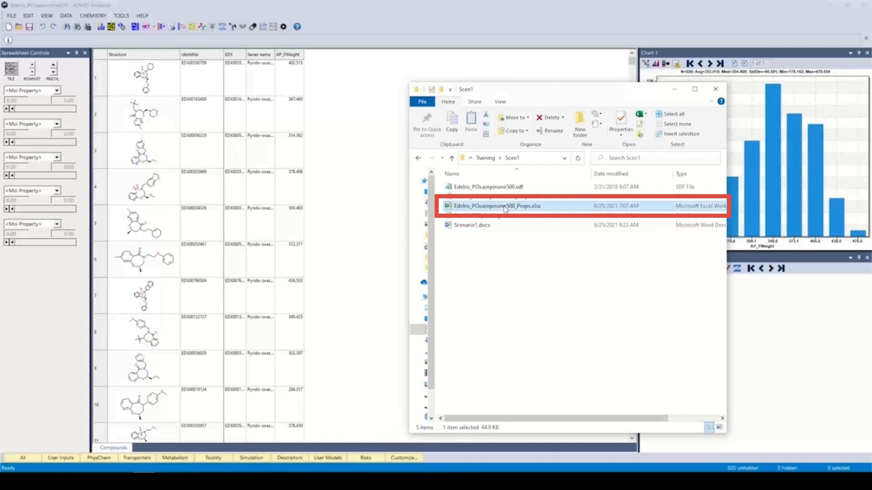
double_click(470, 207)
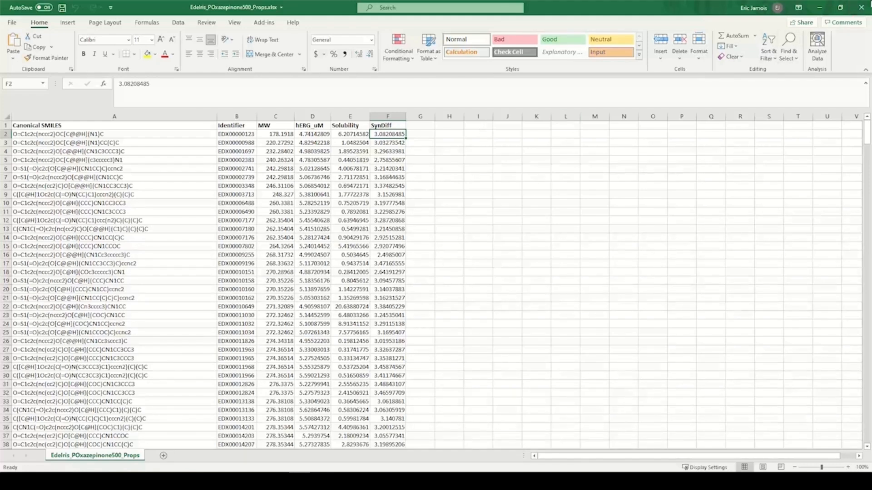
left_click(842, 8)
left_click_drag(359, 50, 485, 109)
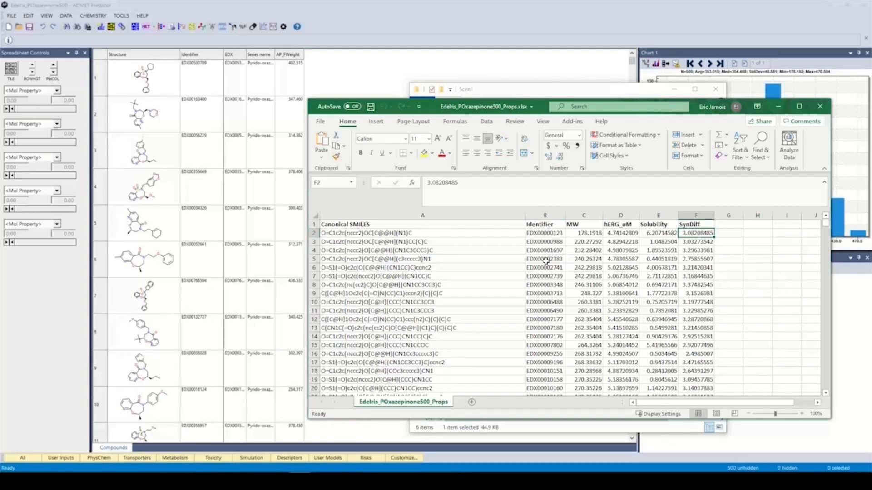
- Move the Identifier column in front of the Canonical SMILES column
right_click(536, 215)
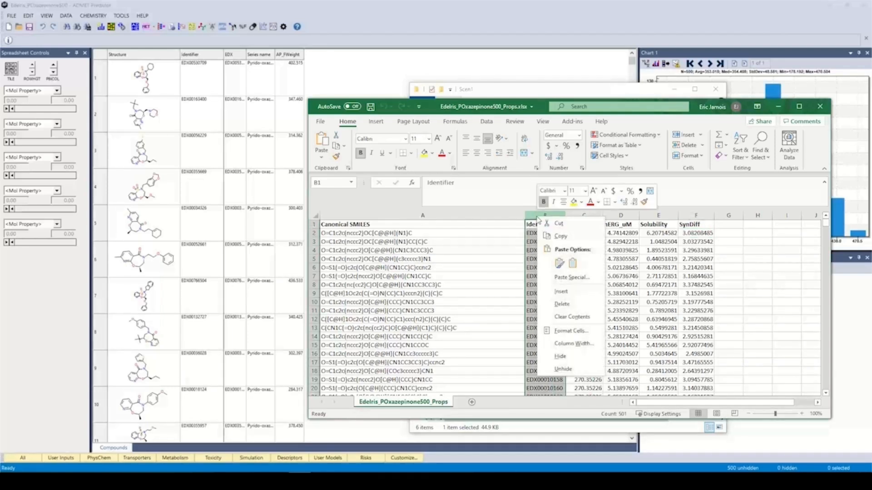
left_click(558, 223)
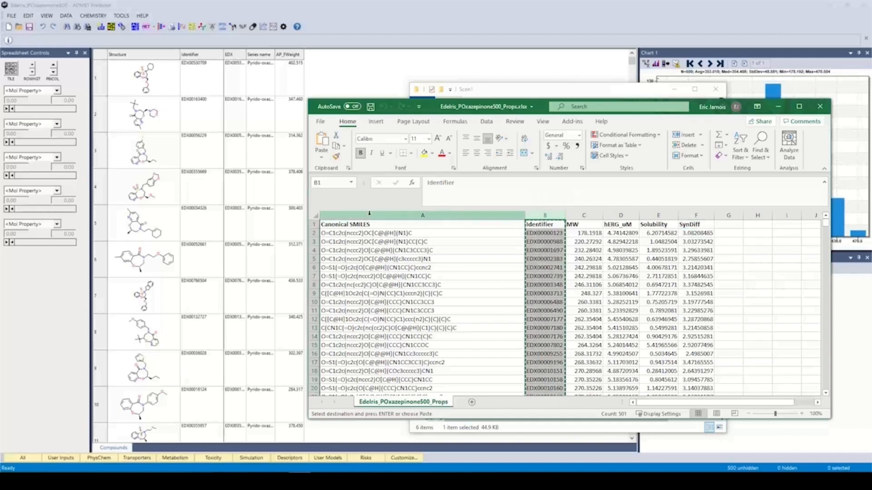
left_click(369, 213)
right_click(369, 213)
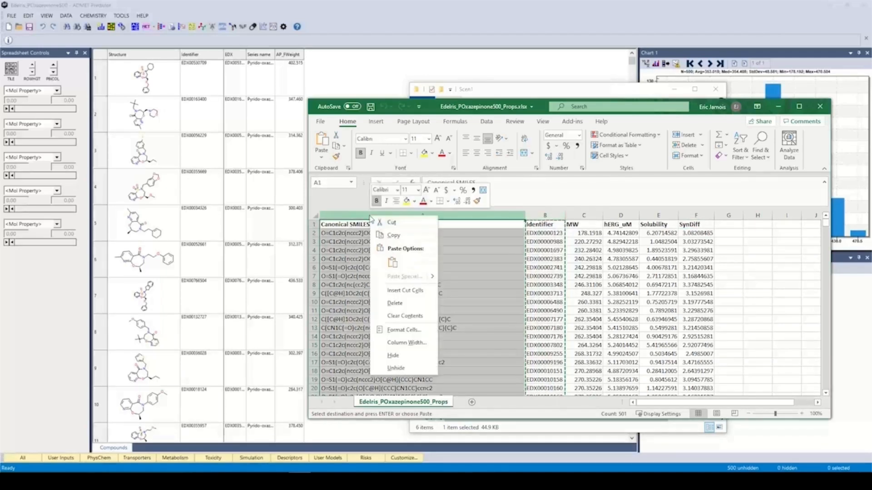
left_click(403, 291)
left_click(414, 313)
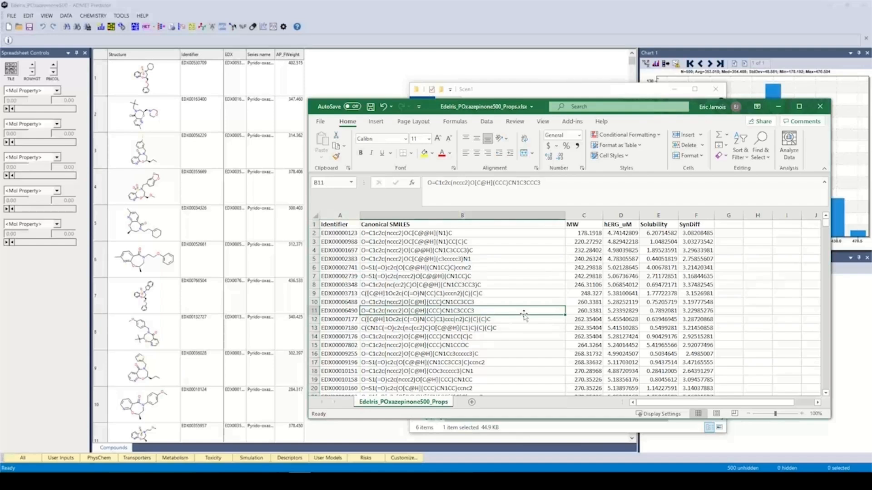
- Save the sheet as Edelris_POxazepinone500_Props in Text (Tab delimited) format, close Excel, and return to ADMET Predictor
left_click(320, 122)
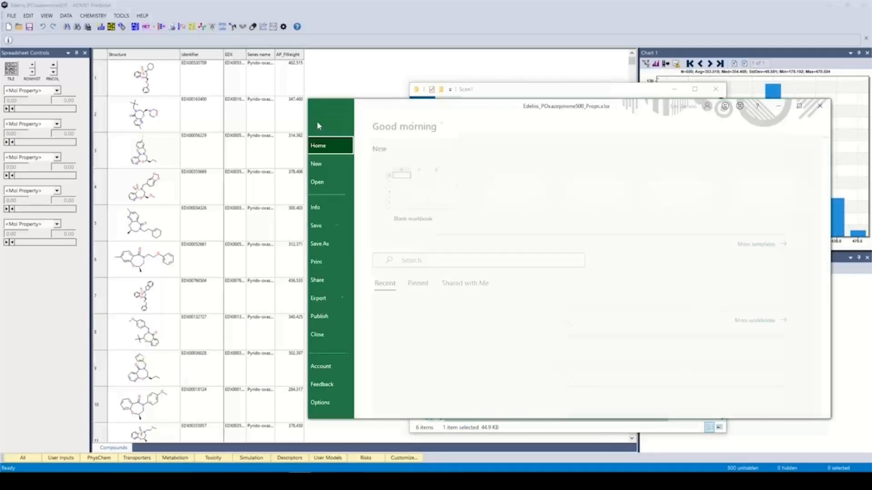
left_click(348, 244)
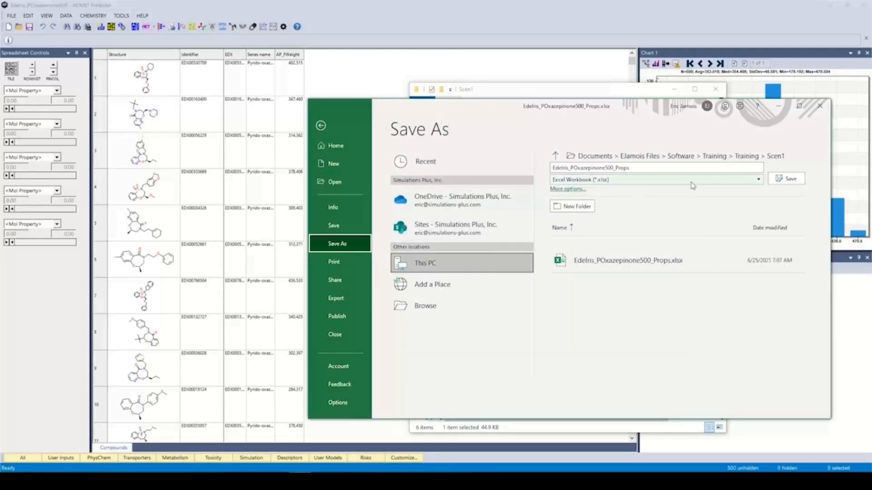
left_click(677, 180)
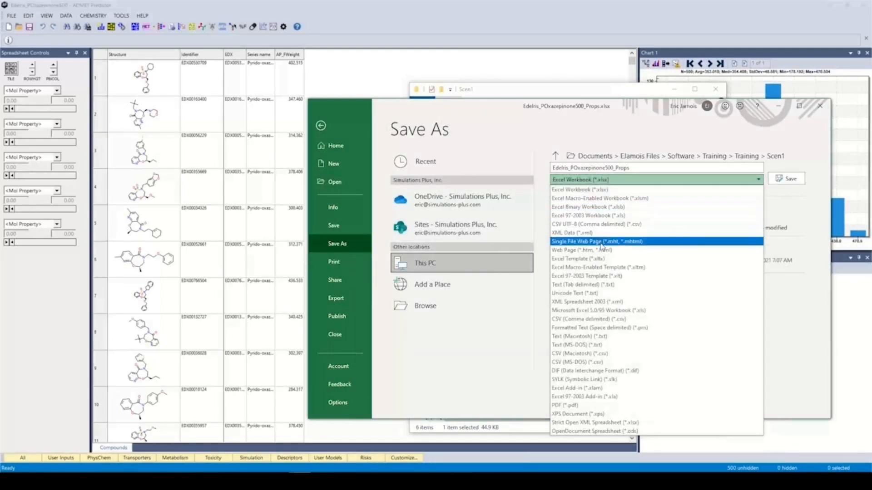
left_click(601, 284)
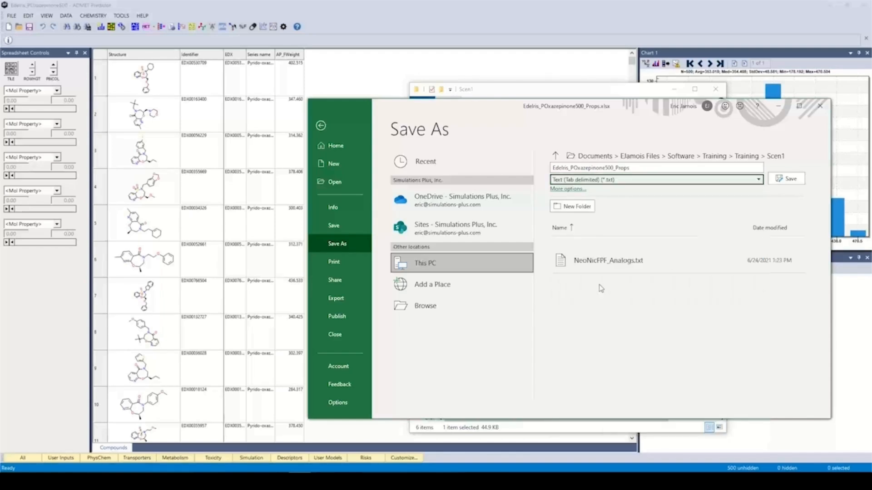
left_click(786, 180)
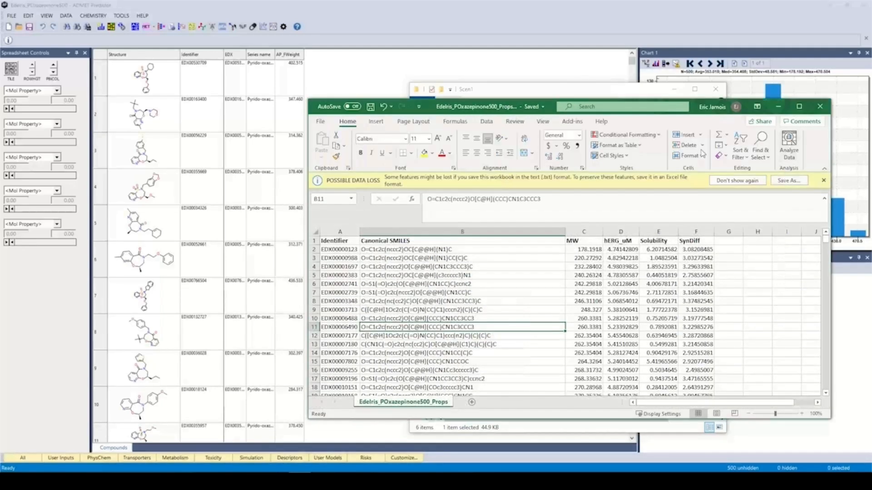
left_click(820, 109)
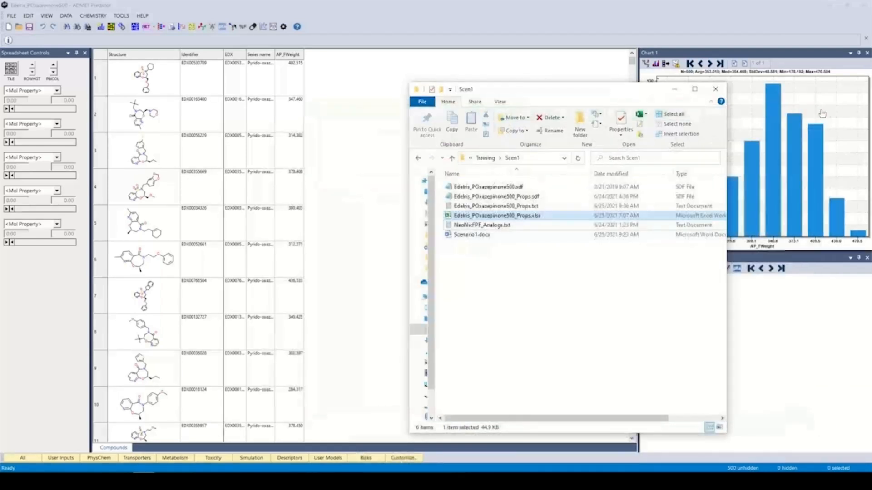
left_click(356, 223)
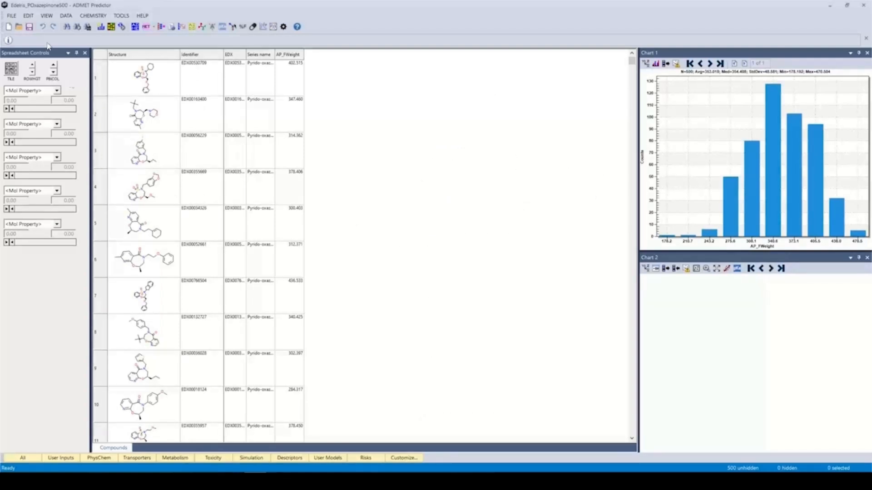
- Load Edelris_POxazepinone500_Props.txt for a compound attributes import, treating its first line as column labels, and proceed to attribute selection
left_click(14, 16)
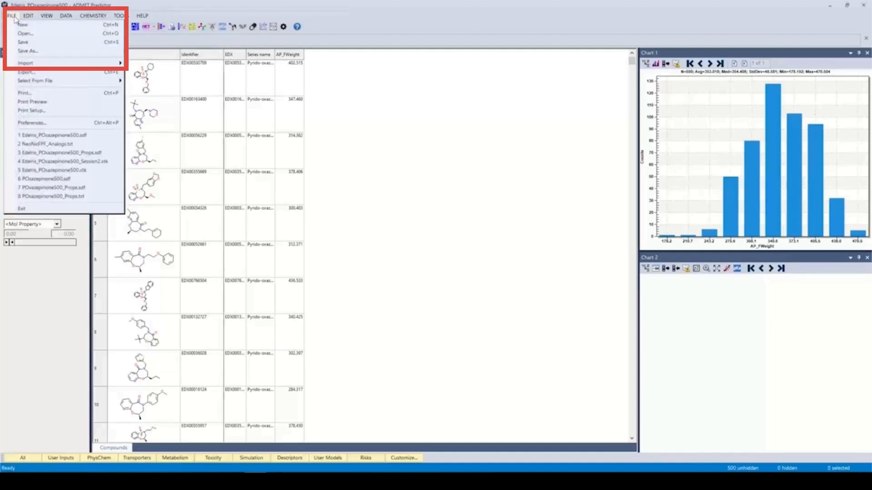
mouse_move(33, 63)
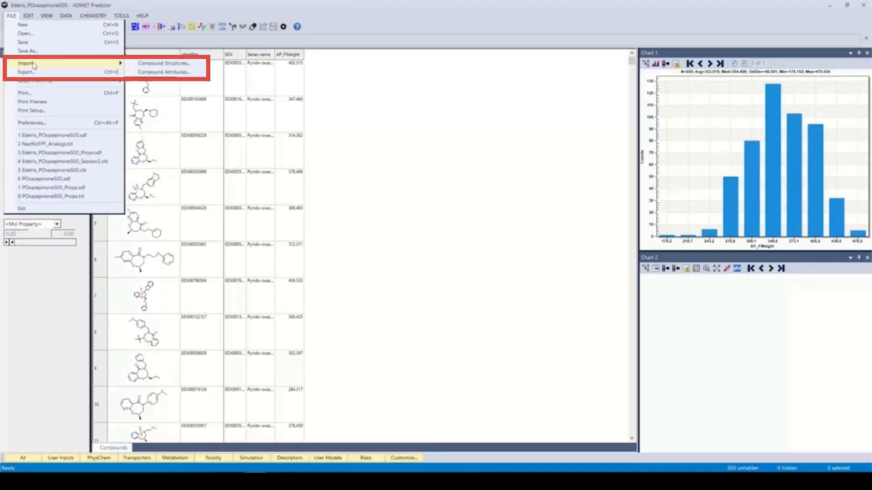
left_click(166, 72)
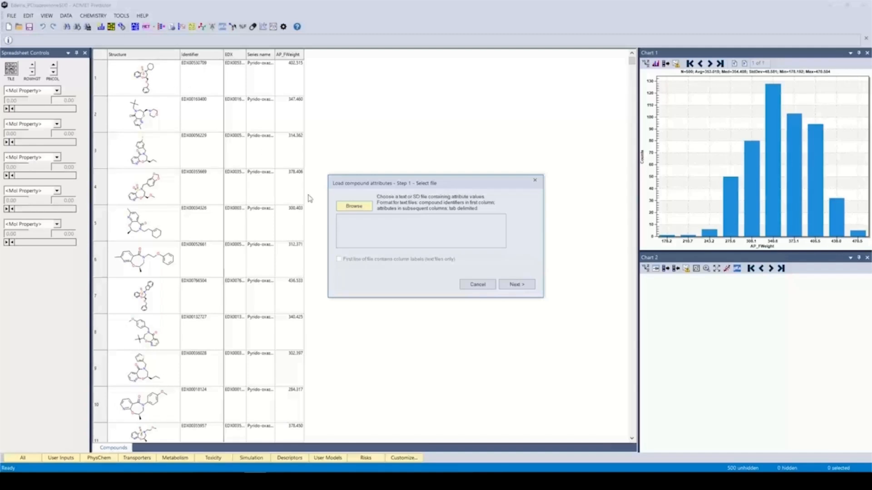
left_click(356, 210)
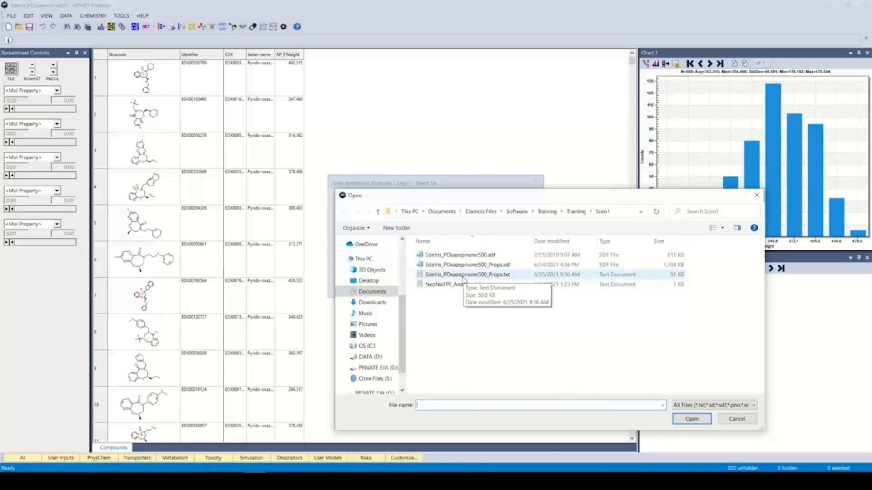
left_click(464, 277)
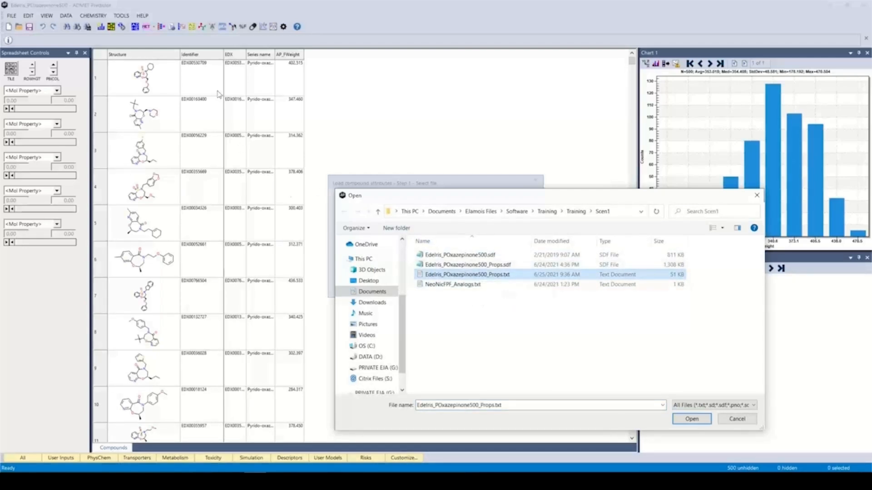
left_click(690, 420)
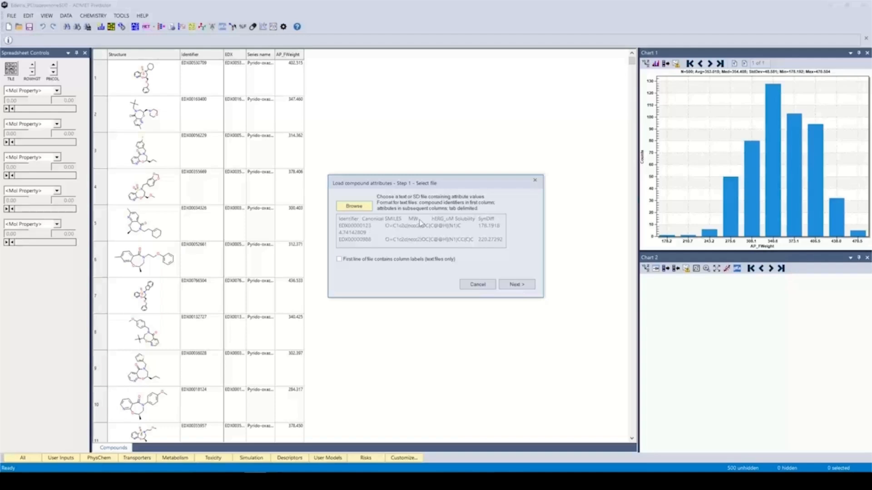
left_click(345, 262)
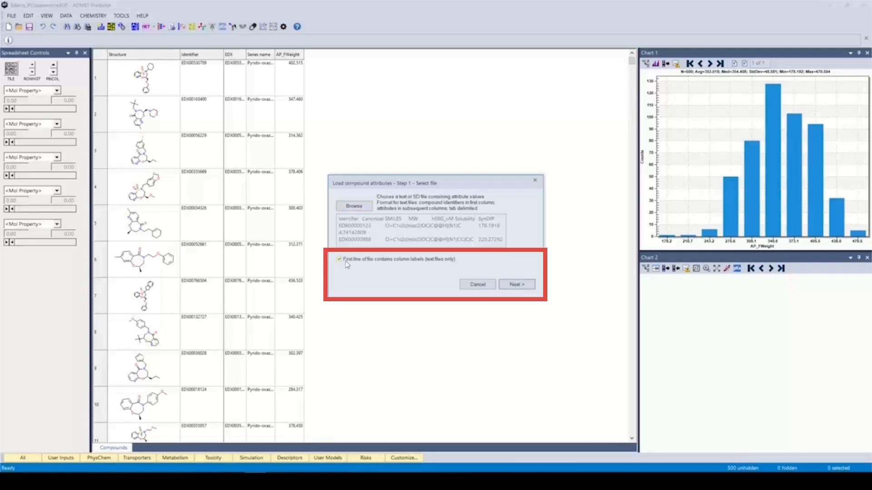
left_click(516, 286)
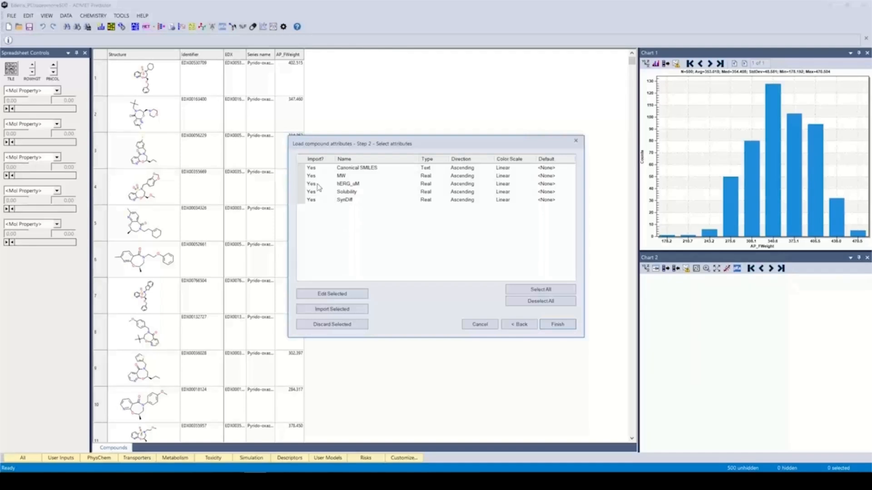
- Switch the hERG_uM and Solubility attributes out of and back into the import, and complete importing all listed attributes
left_click_drag(318, 183, 320, 191)
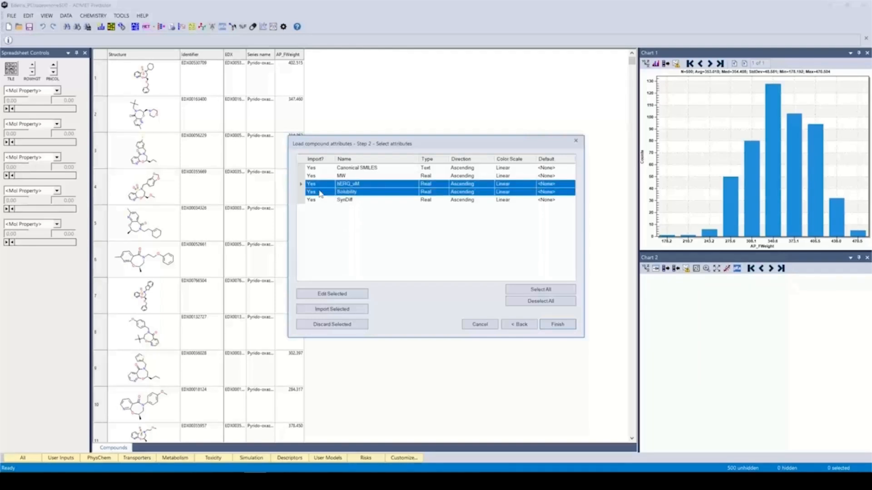
left_click(333, 324)
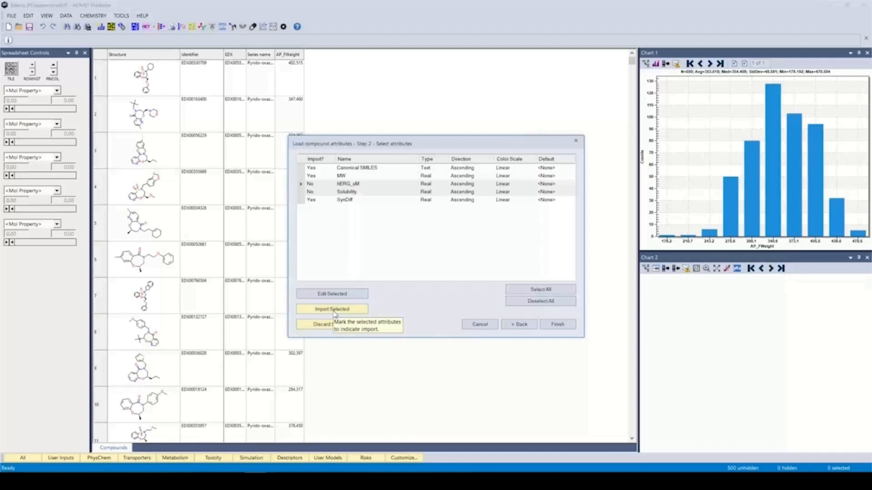
left_click(334, 314)
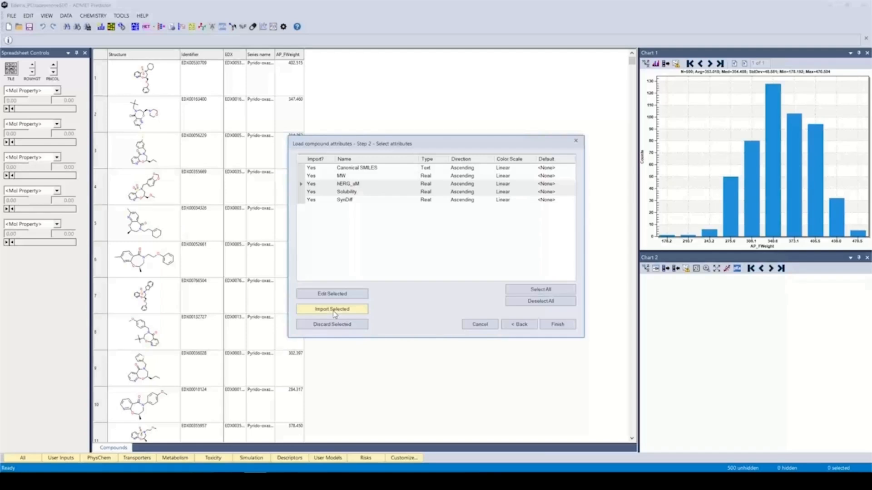
left_click(558, 325)
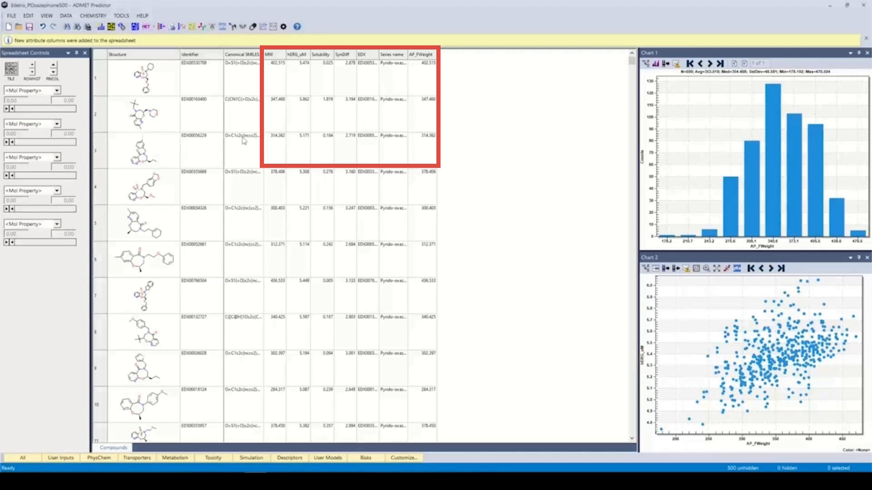
- Modify the scatter plot in Chart 2 to show AP_FWeight on the X axis and MW on the Y axis
left_click(645, 271)
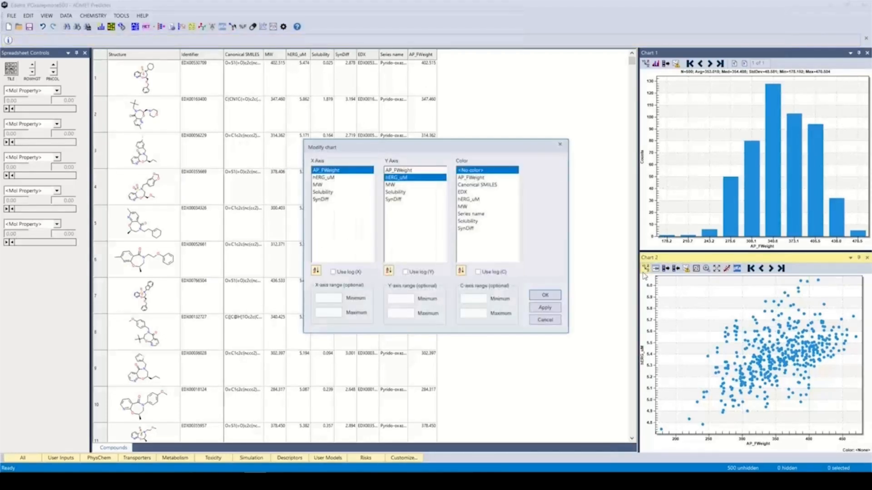
left_click(318, 185)
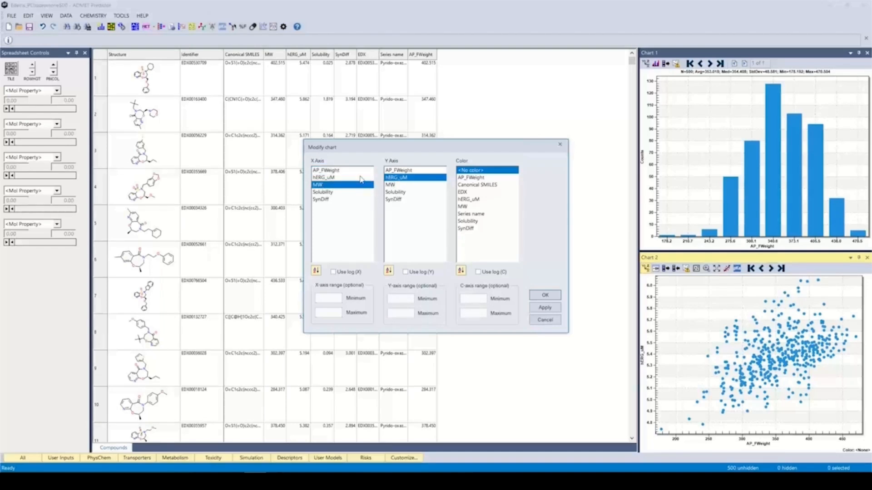
left_click(339, 171)
left_click(389, 185)
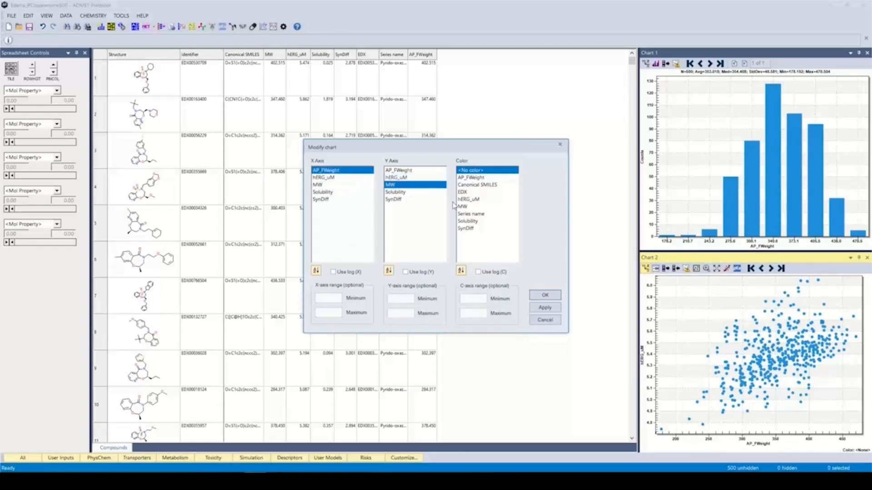
left_click(545, 296)
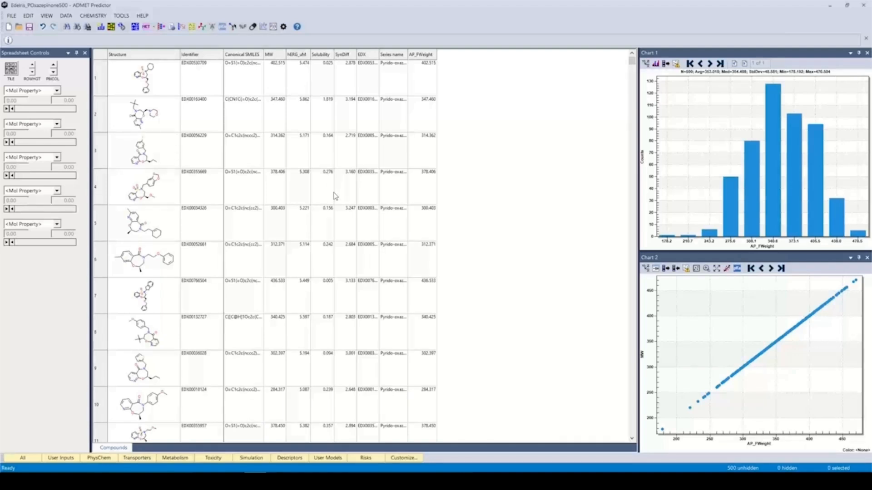
- Save the session under the new name Edelris_POxazepinone500_Session1 as an XTK file in the Scen1 folder
left_click(13, 14)
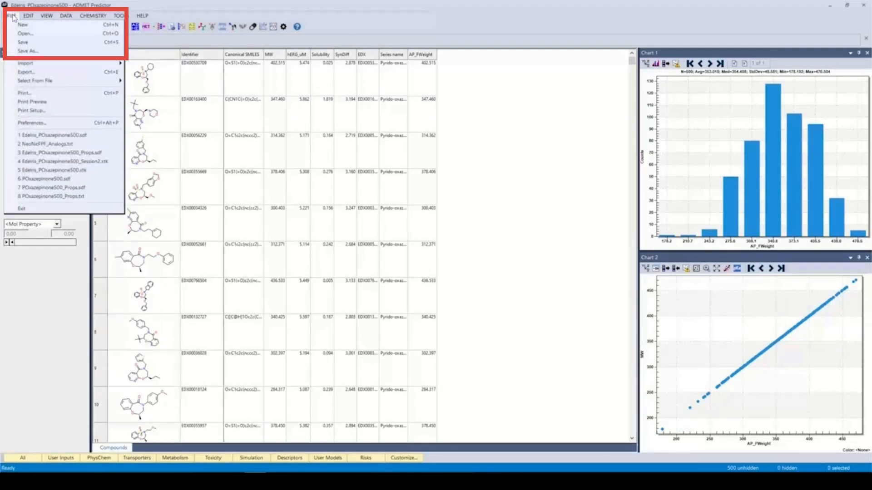
left_click(22, 50)
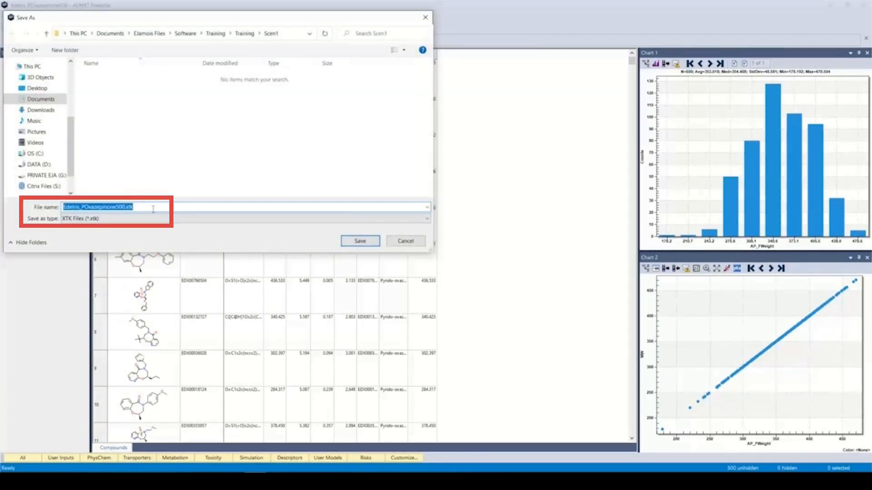
left_click(126, 207)
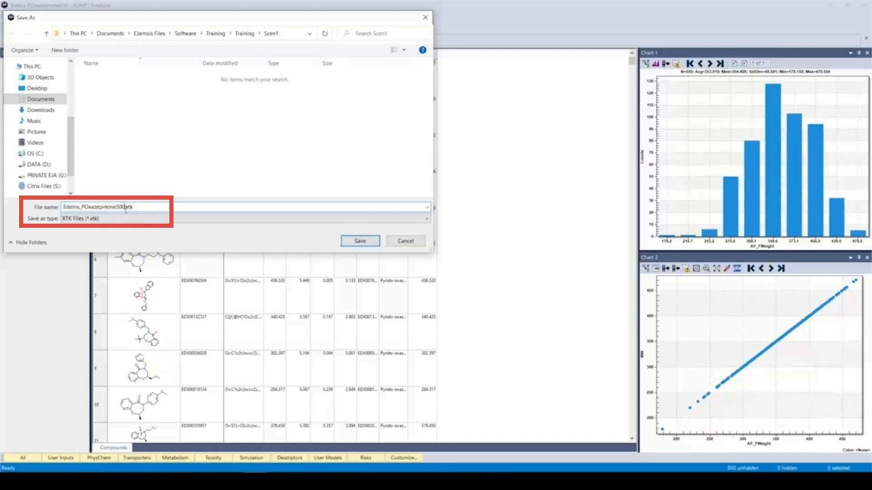
type("_Session1")
left_click(369, 246)
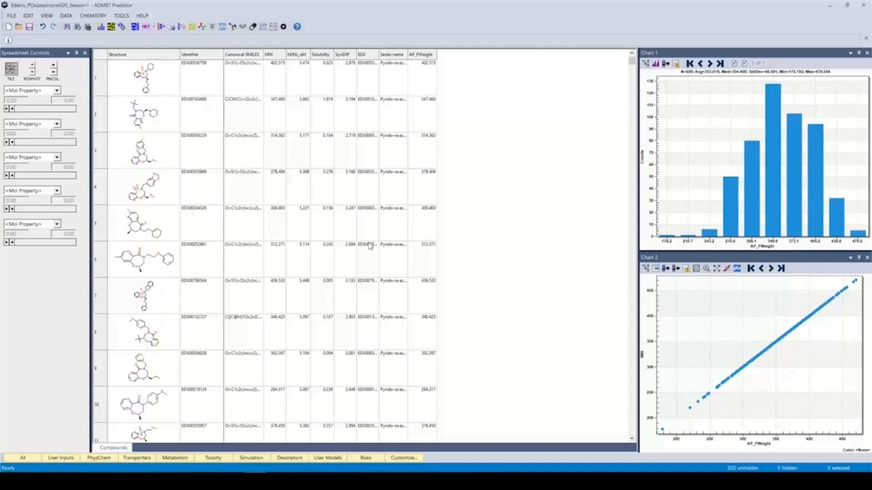
- Exit ADMET Predictor and start it again with an empty session
left_click(14, 17)
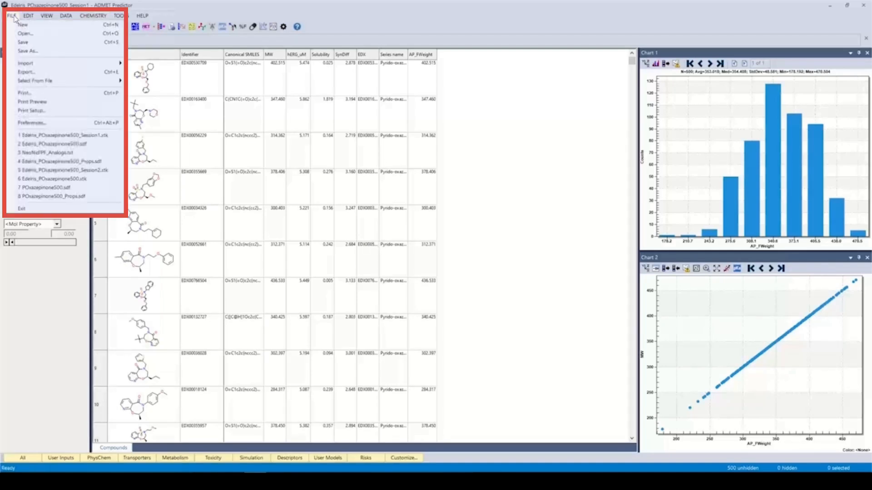
left_click(63, 169)
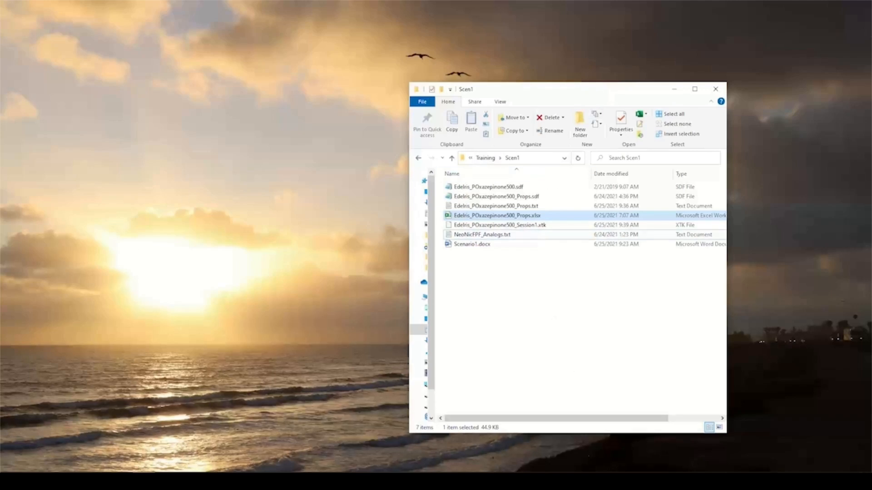
left_click(277, 482)
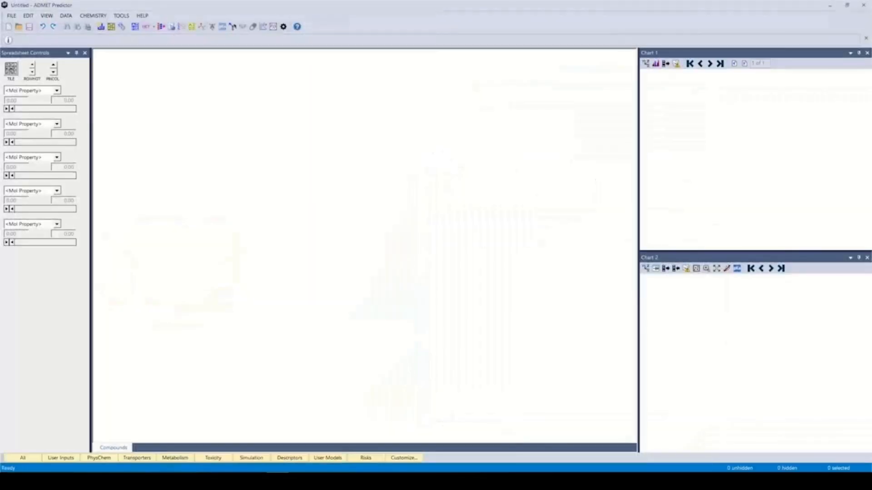
- Open the saved session file Edelris_POxazepinone500_Session1.xtk from the Scen1 folder
left_click(18, 18)
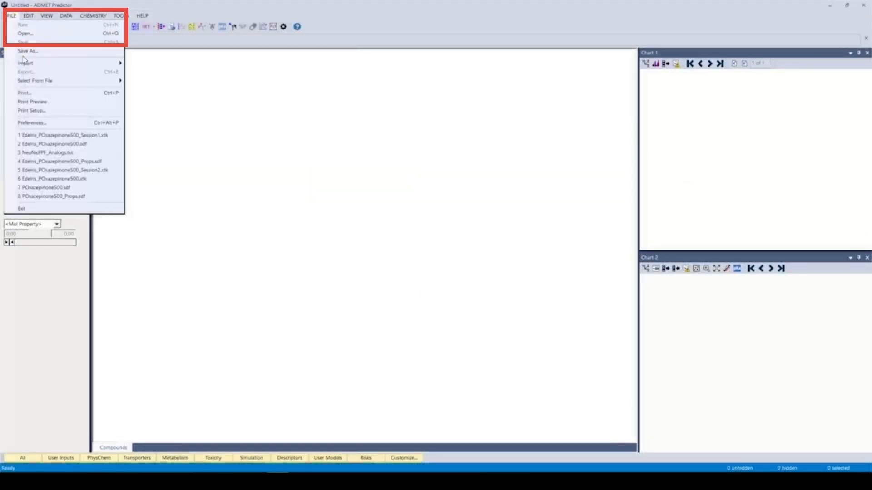
left_click(26, 33)
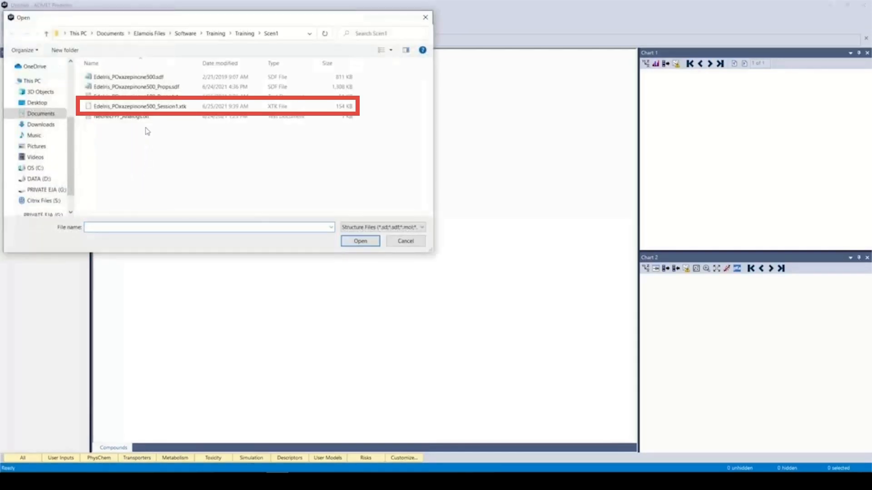
left_click(131, 106)
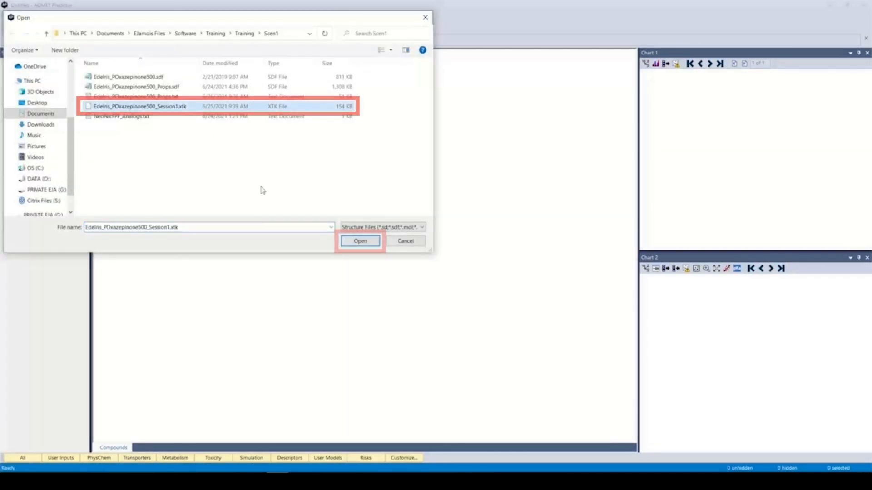
left_click(360, 241)
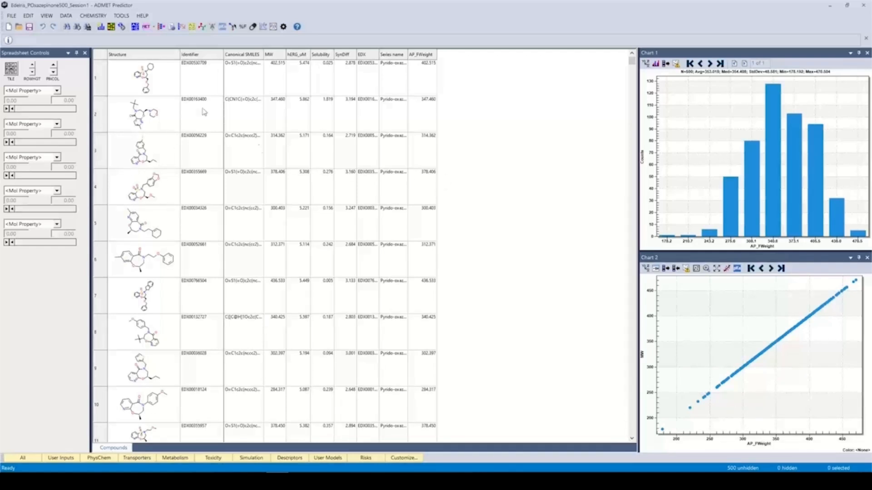
- Calculate only the Toxicity ADMET properties at pH 7.4, excluding physicochemical, transporter, metabolism and modeling descriptor properties
left_click(63, 15)
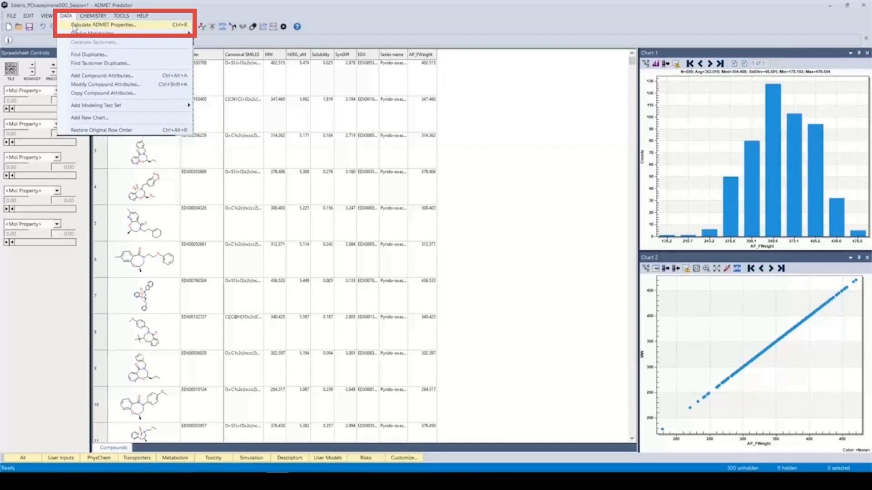
left_click(73, 26)
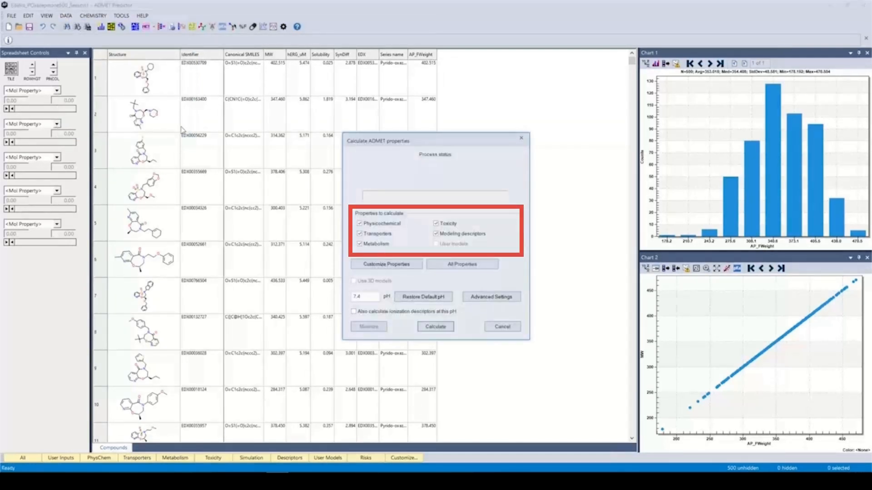
left_click(359, 224)
left_click(360, 233)
left_click(361, 244)
left_click(436, 233)
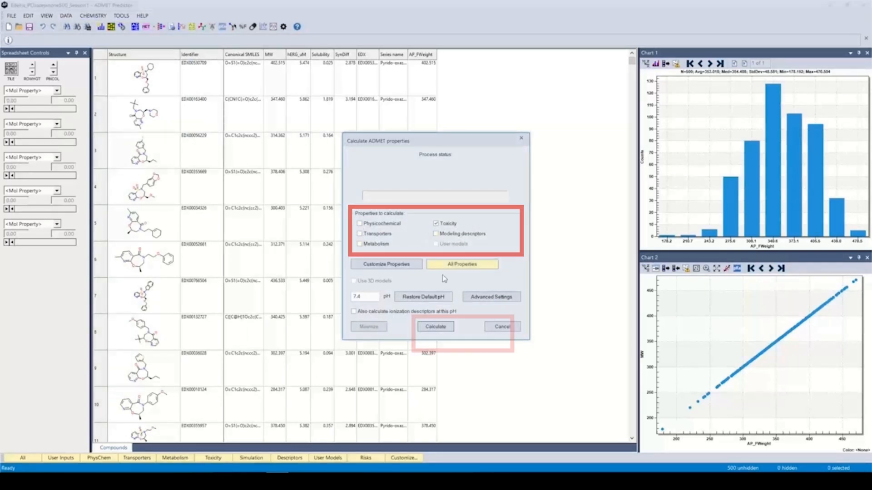
left_click(437, 327)
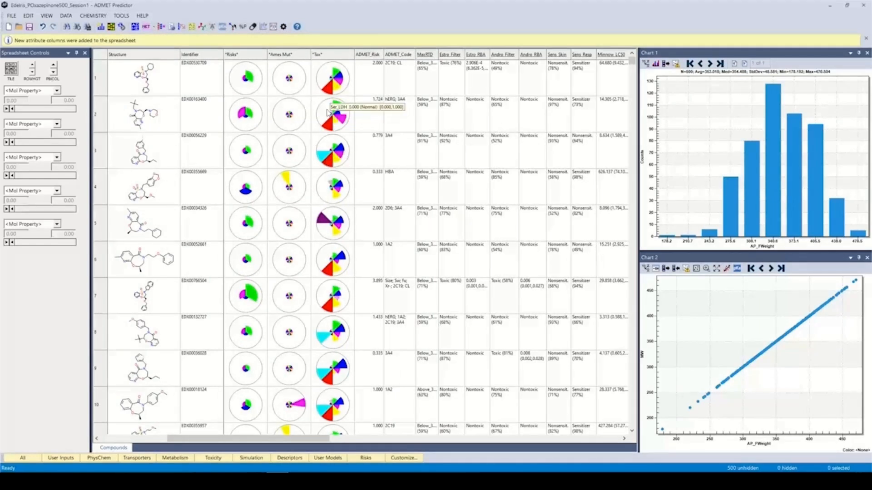
- Change the histogram in Chart 1 to plot the ADMET_Risk attribute
left_click_drag(325, 438, 233, 439)
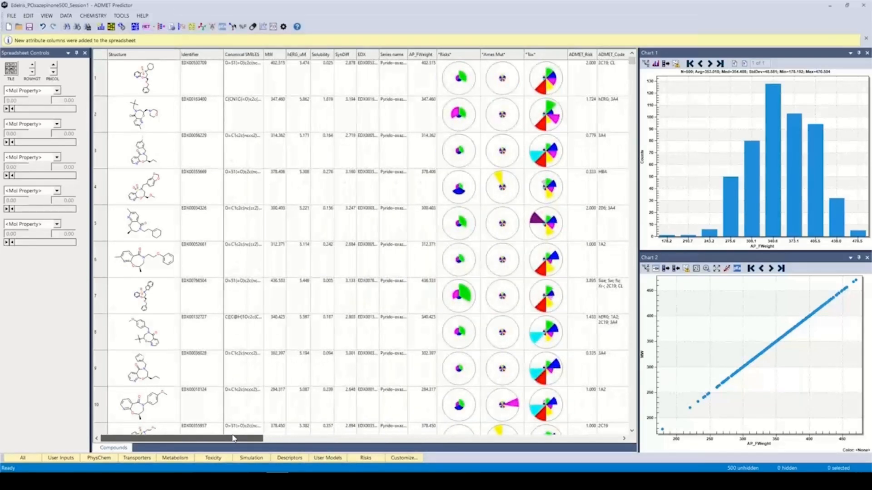
left_click(646, 64)
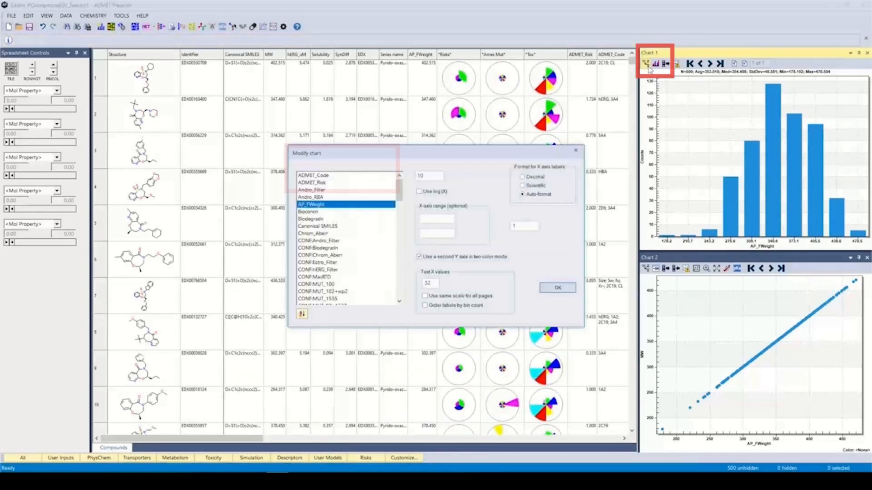
left_click(313, 183)
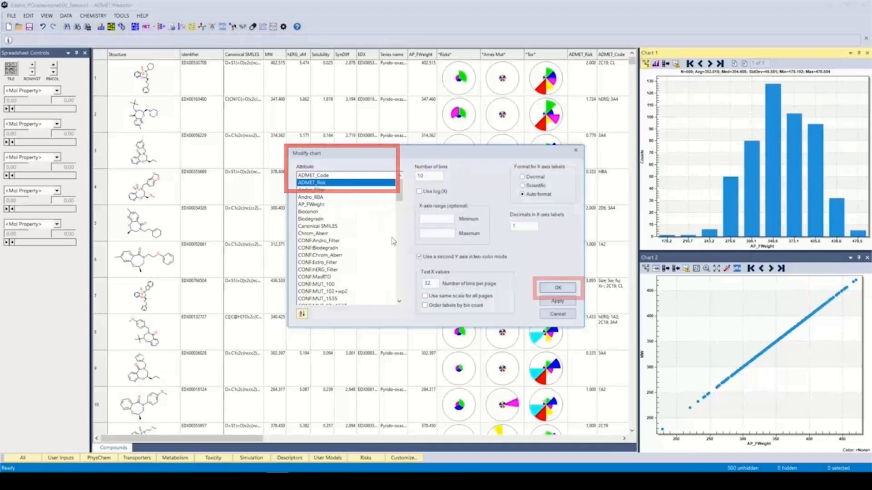
left_click(554, 289)
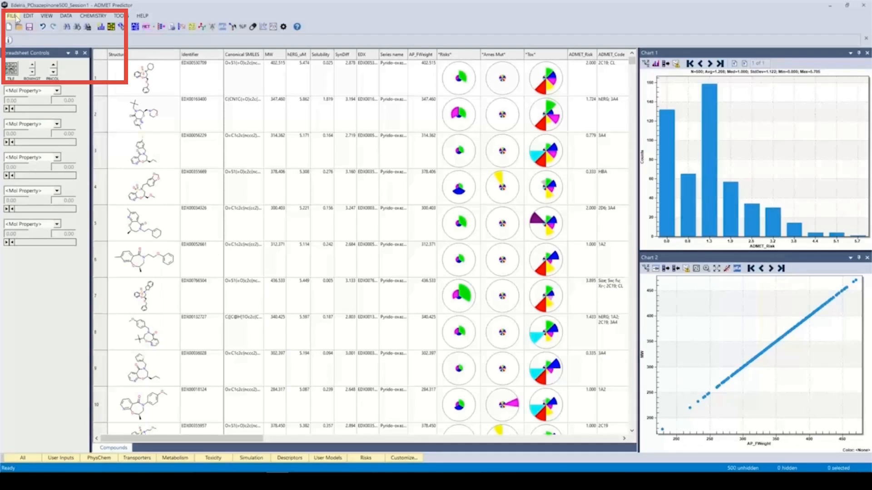
- Start exporting the compounds as an Excel Workbook (*.xlsx) named Edelris_POxazepinone500_Session1_export in the Scen1 folder
left_click(16, 17)
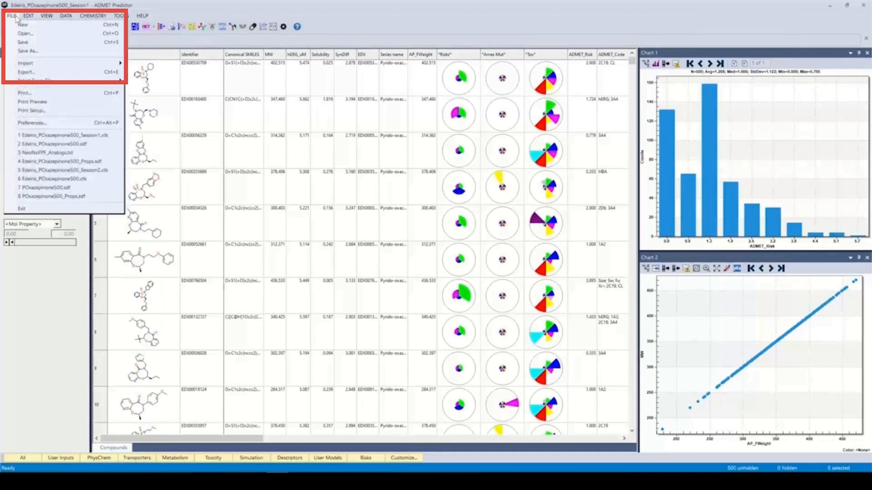
left_click(30, 74)
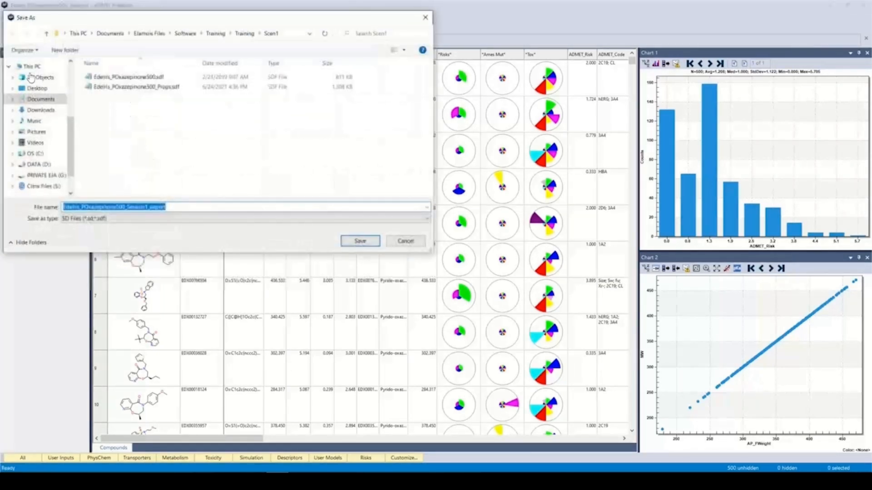
left_click(103, 219)
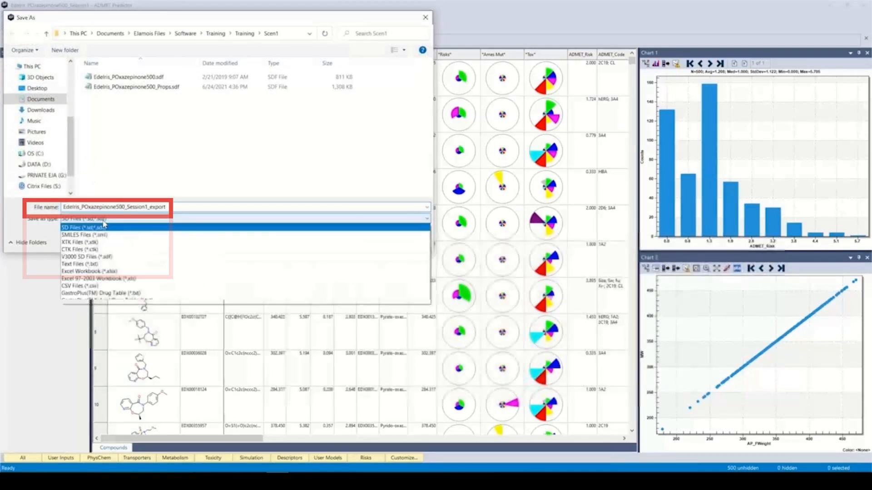
left_click(104, 272)
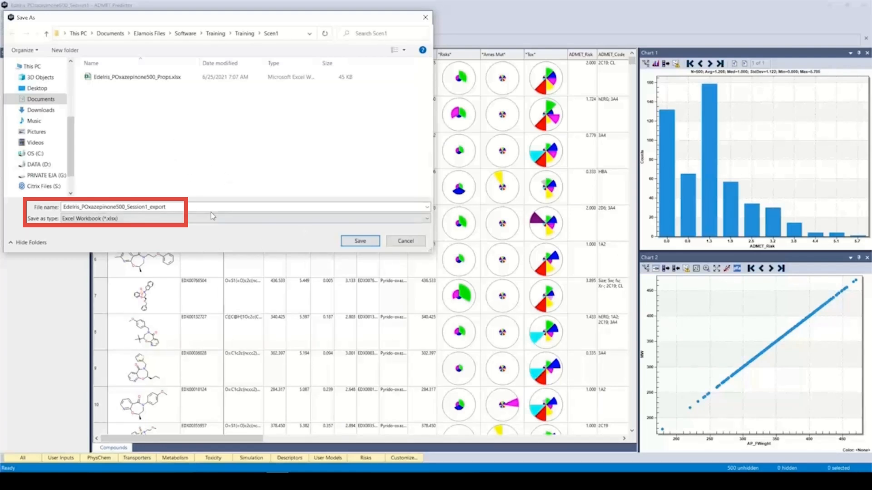
left_click(129, 207)
left_click(130, 208)
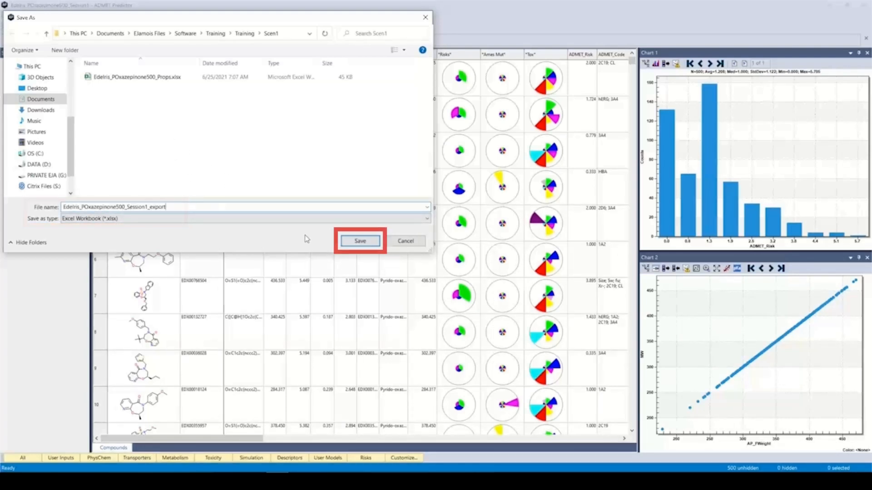
left_click(358, 242)
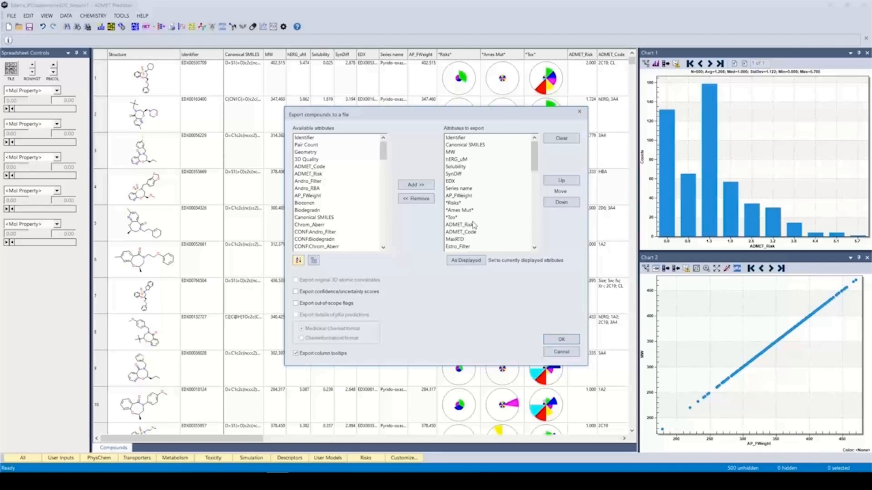
- Remove Series name from the attributes to export and complete the compound export
scroll(489, 232, "down", 1)
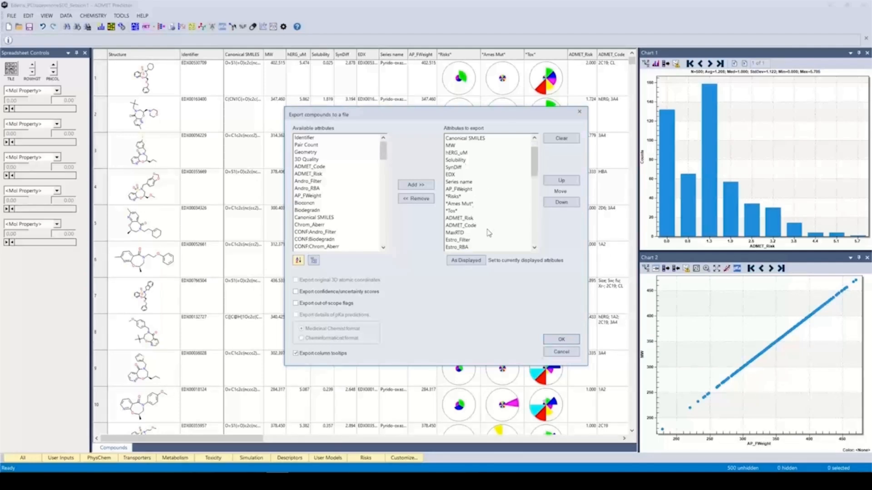
scroll(490, 232, "up", 1)
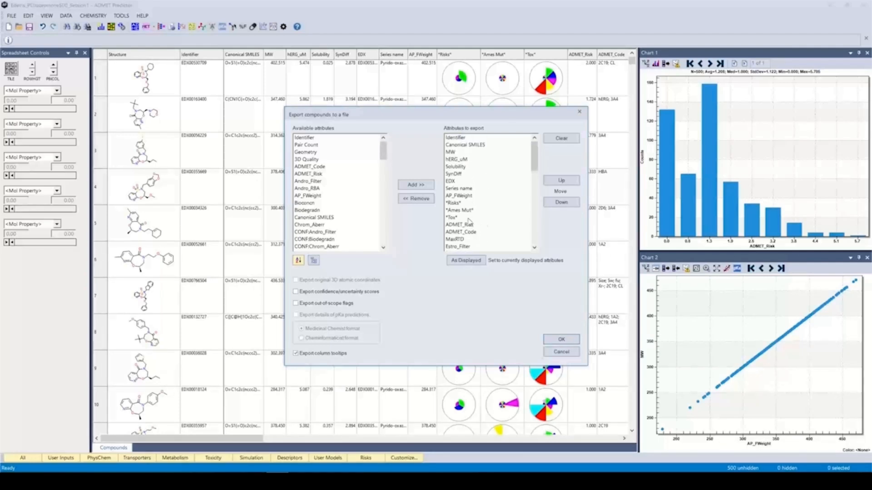
left_click(458, 188)
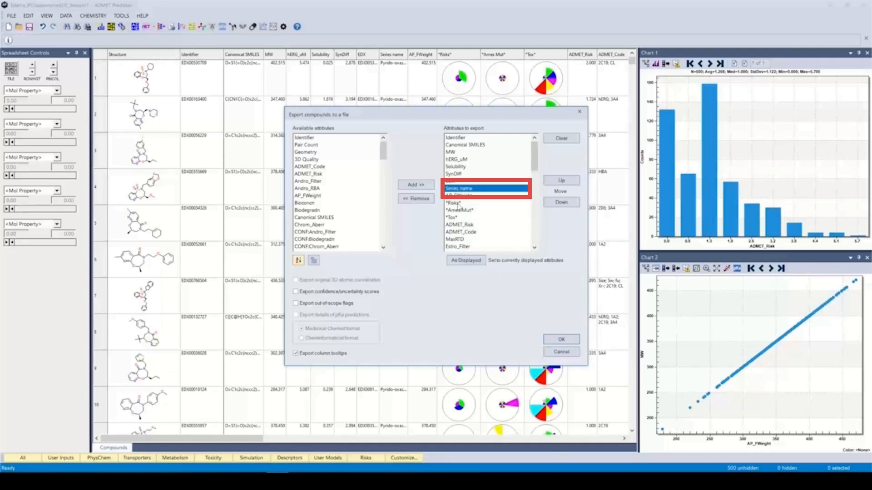
left_click(411, 199)
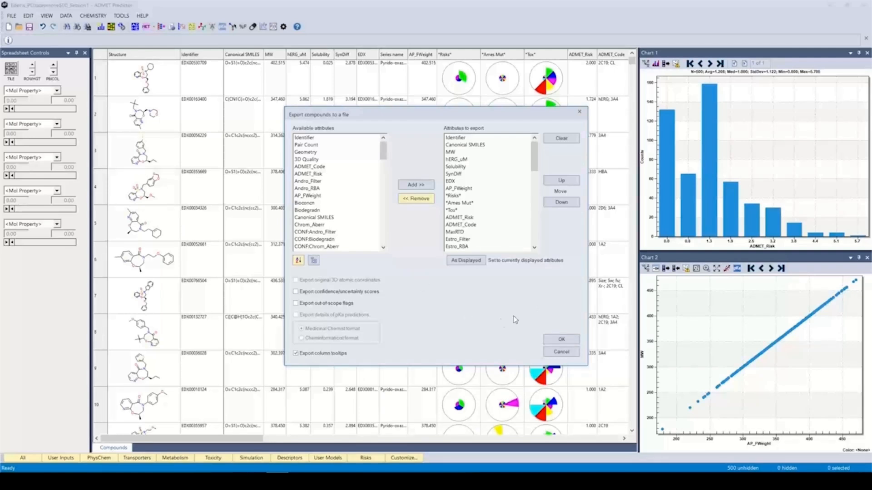
left_click(561, 341)
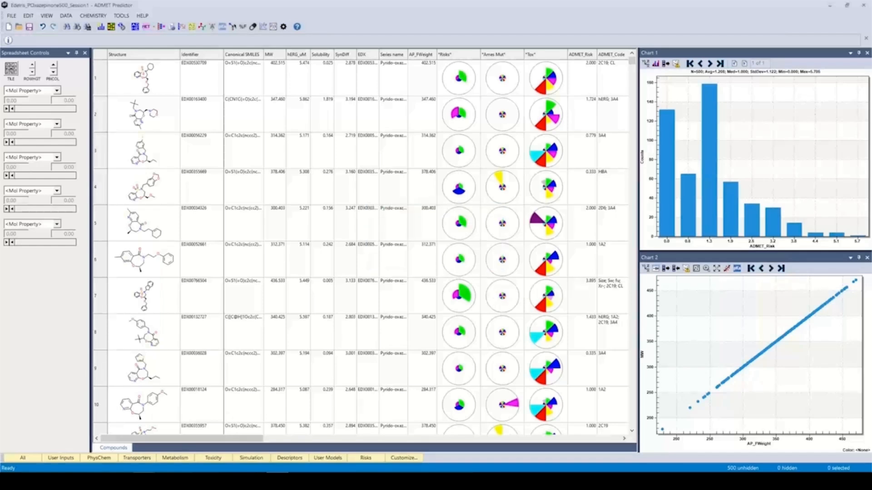
- Open Edelris_POxazepinone500_Session1_export.xlsx from the Scen1 folder in Excel, review the exported compound table, and close the workbook
left_click(144, 482)
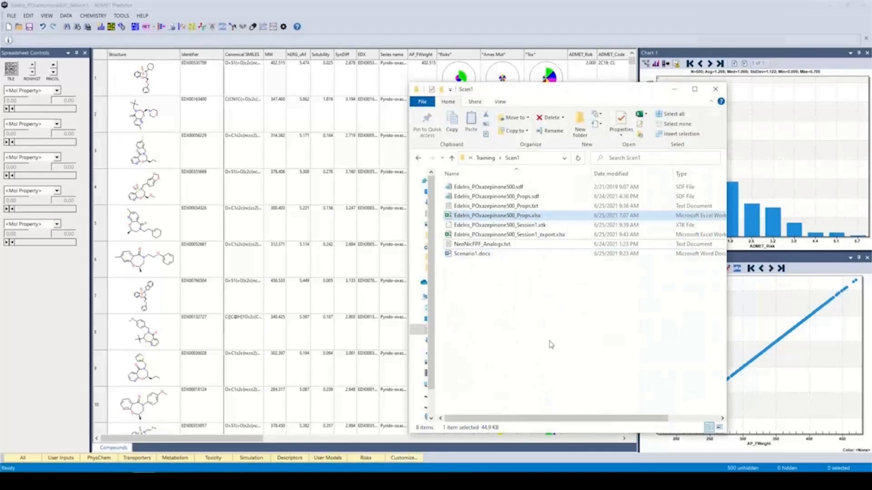
left_click(513, 237)
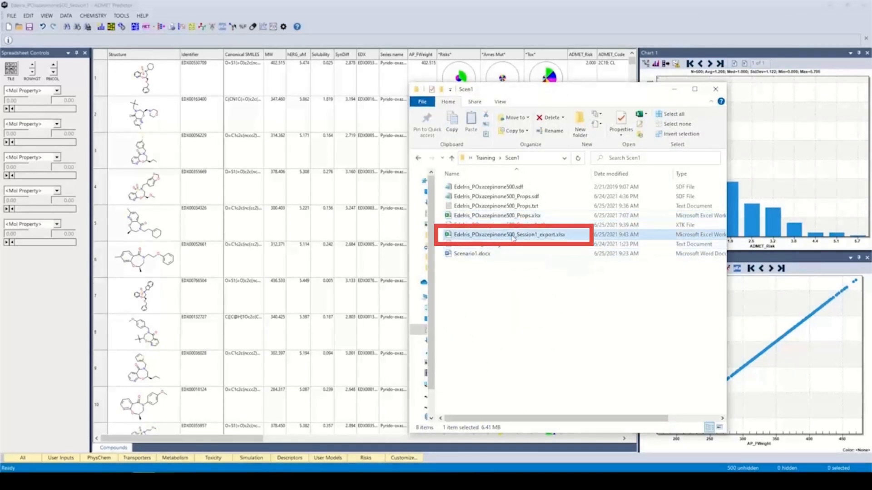
double_click(514, 237)
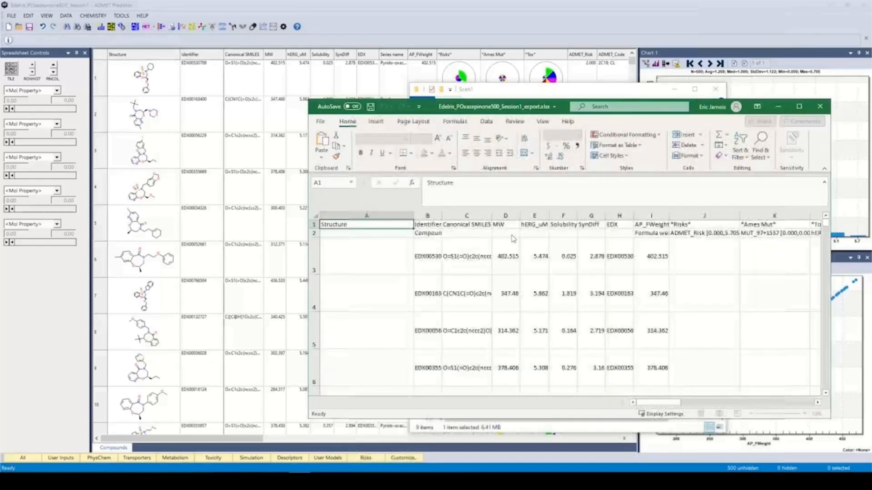
left_click(799, 106)
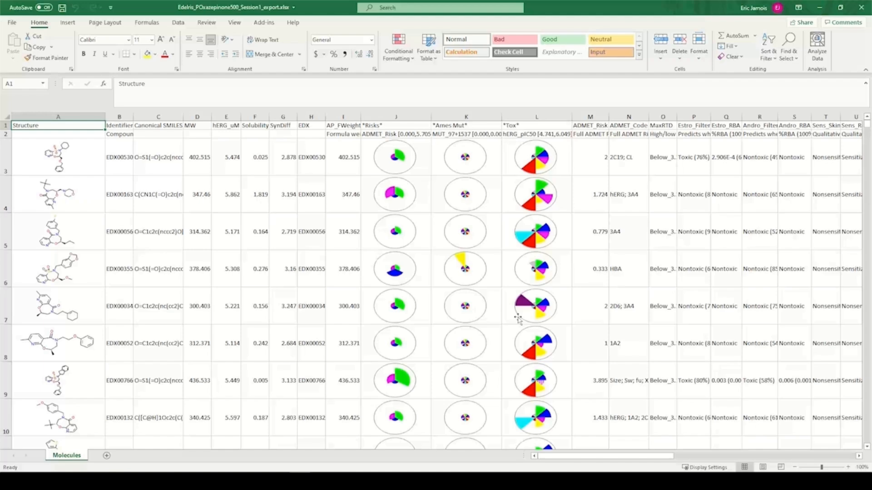
left_click(861, 11)
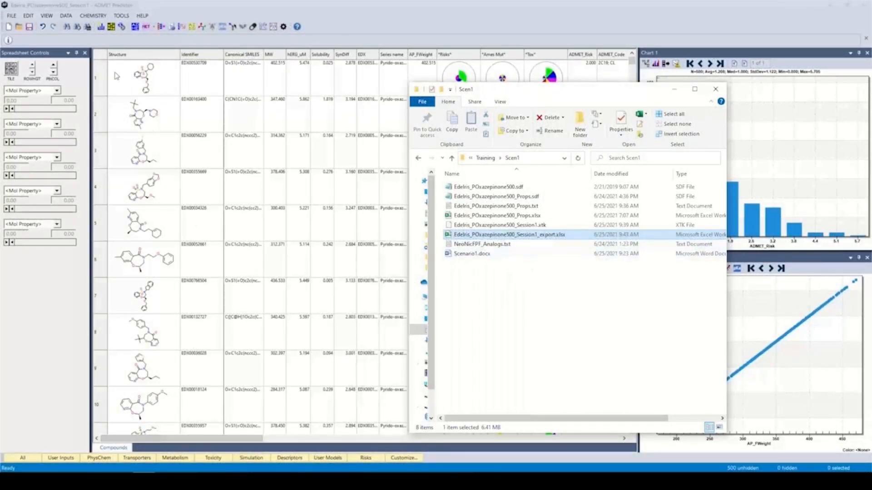
- Save the current session under the new name Edelris_POxazepinone500_Session2.xtk in the Scen1 folder
left_click(11, 15)
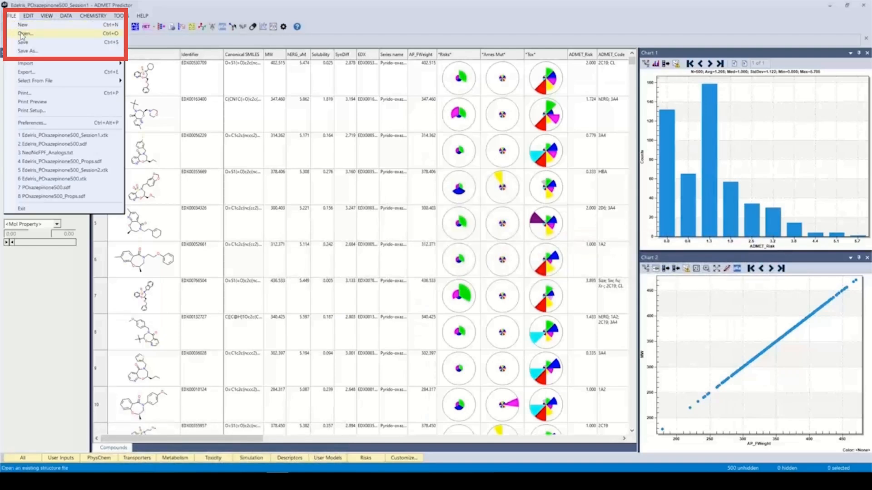
left_click(27, 51)
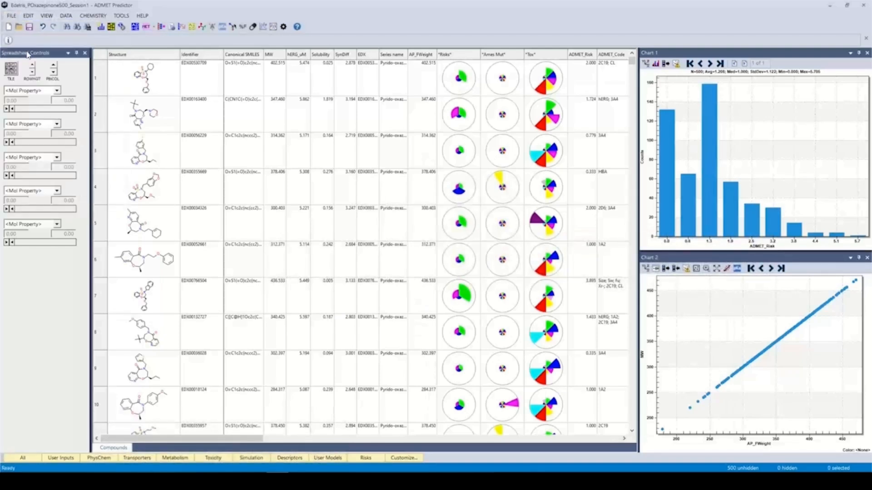
left_click(144, 207)
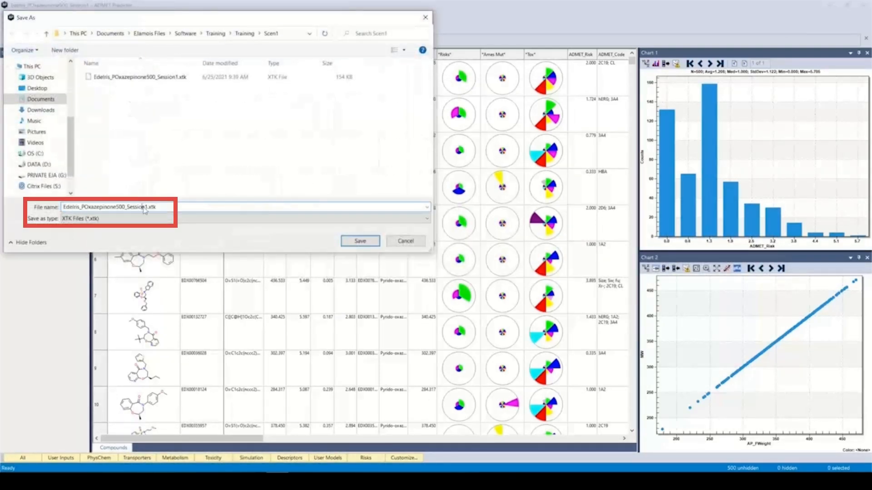
key("BackSpace")
type("2")
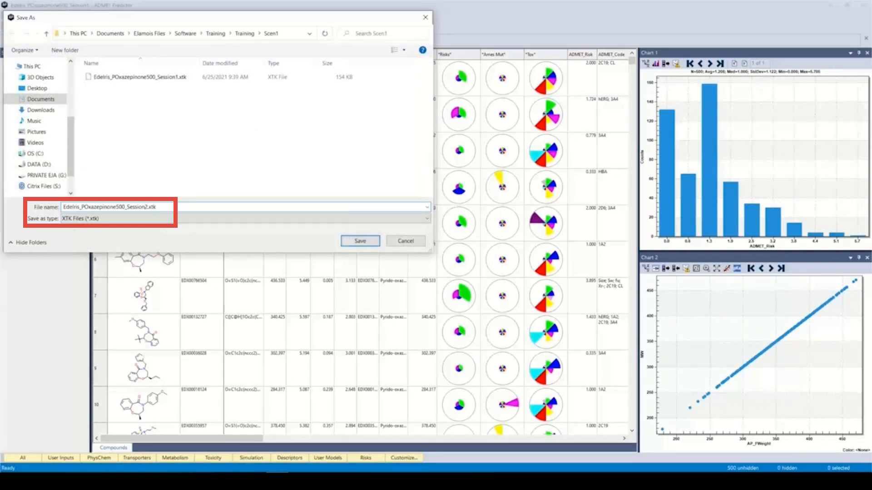
left_click(363, 242)
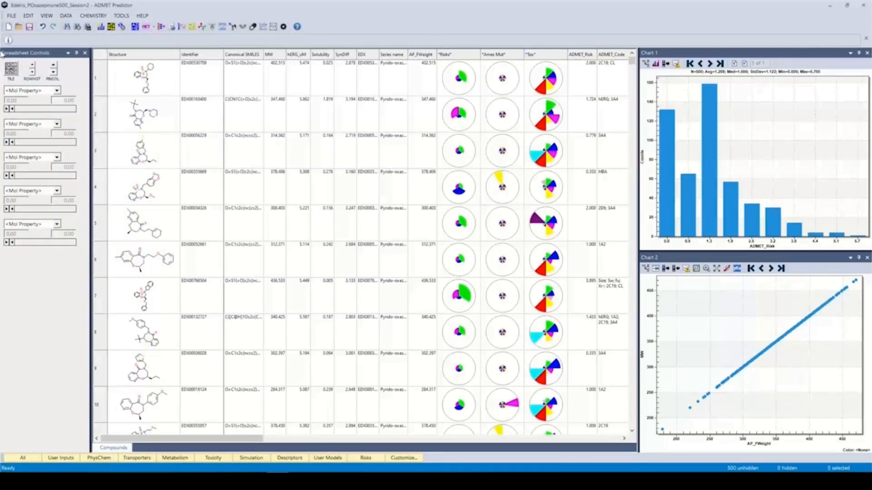
- Exit ADMET Predictor and start the program again
left_click(13, 15)
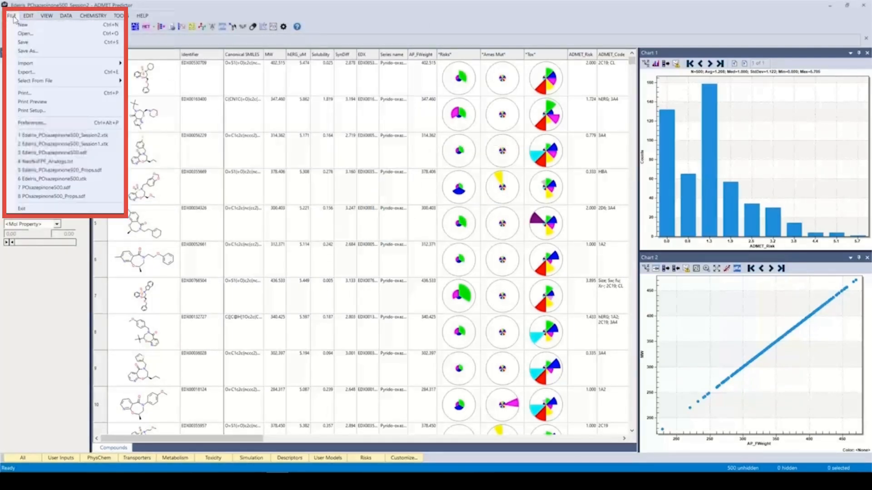
left_click(53, 208)
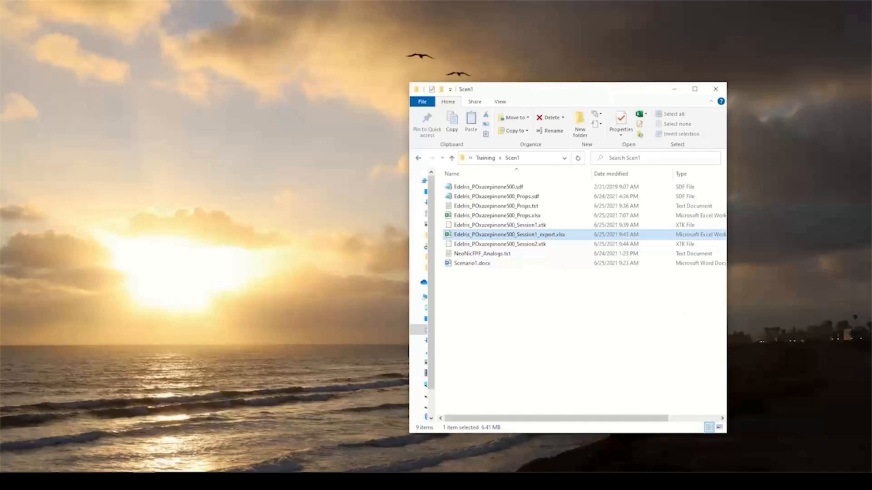
left_click(278, 482)
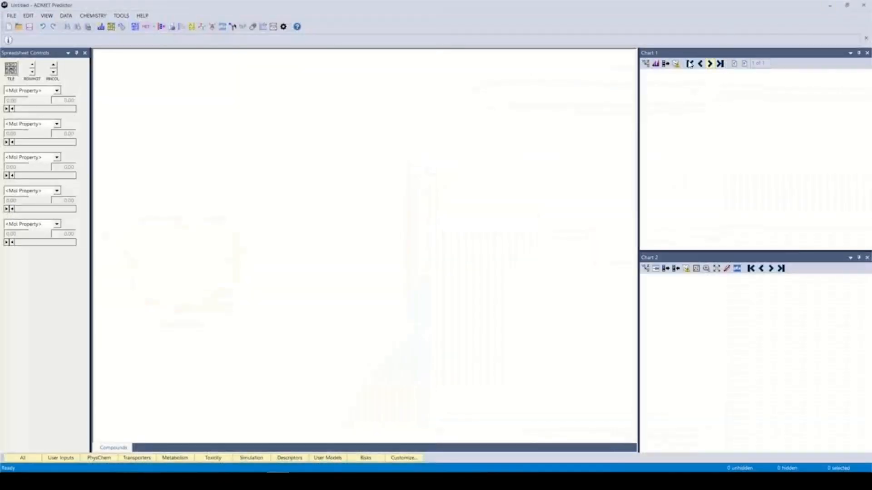
- Open the saved session file Edelris_POxazepinone500_Session2.xtk from the Scen1 folder
left_click(12, 15)
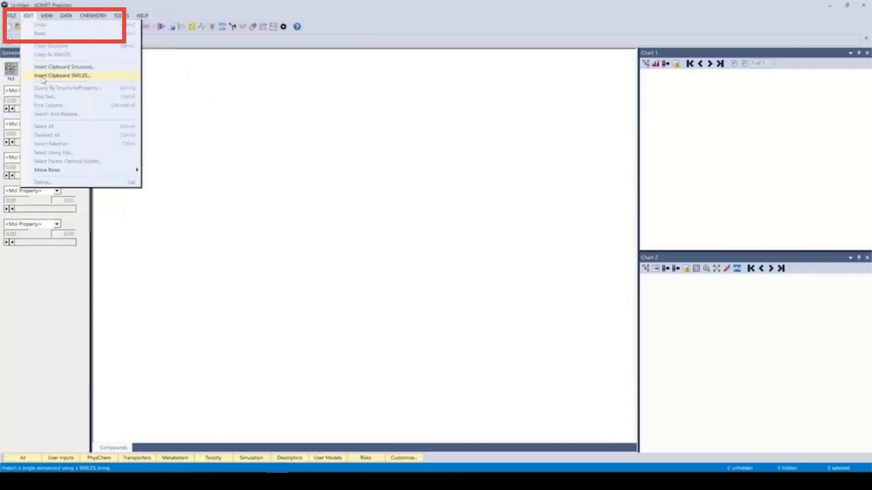
left_click(15, 31)
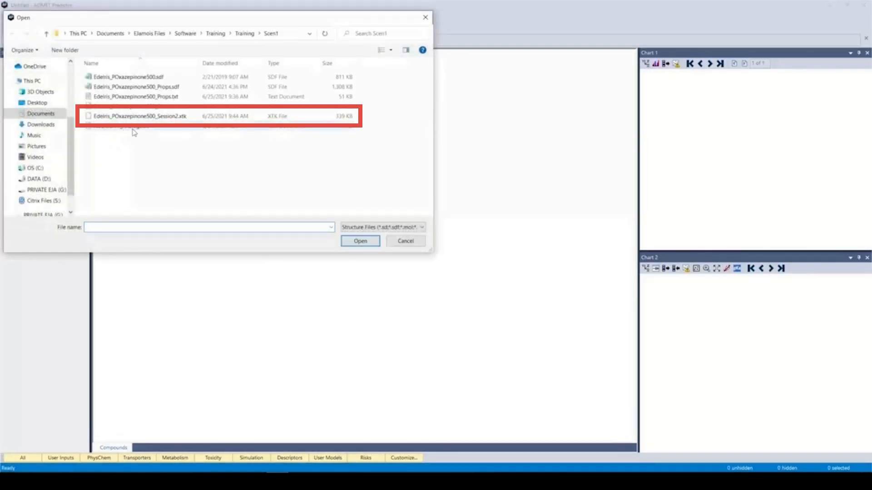
left_click(133, 119)
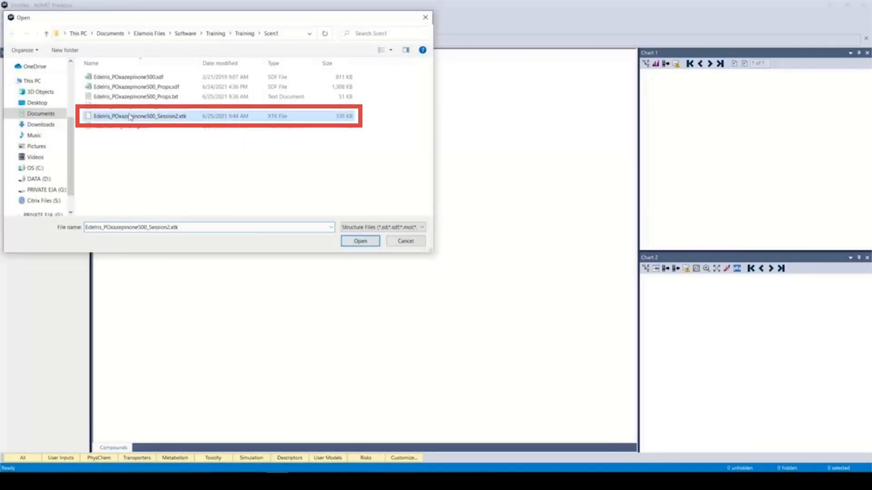
left_click(359, 243)
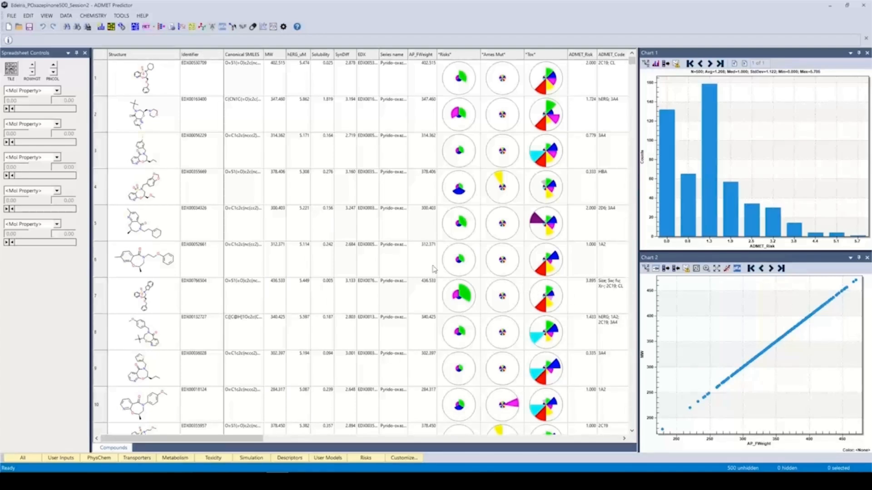
- Search the ADMET Predictor help for the keyword import, select the topic 1.10.2 on importing attributes, and close the help
left_click(143, 17)
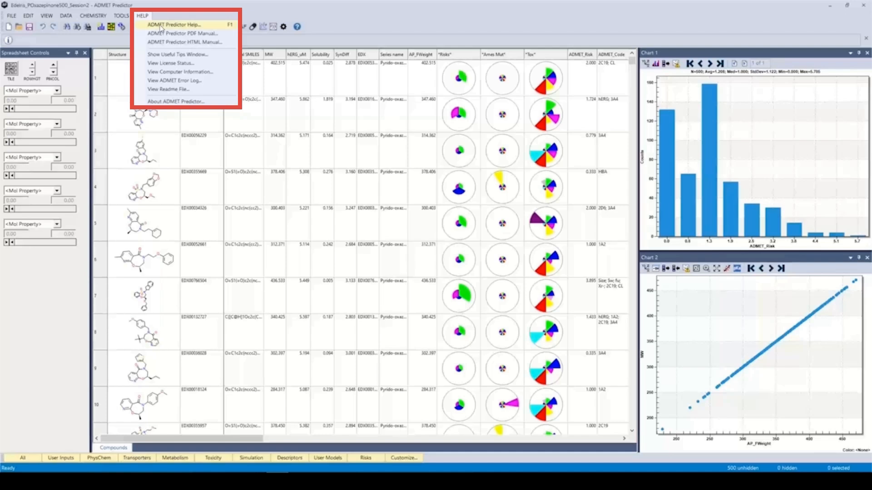
left_click(160, 25)
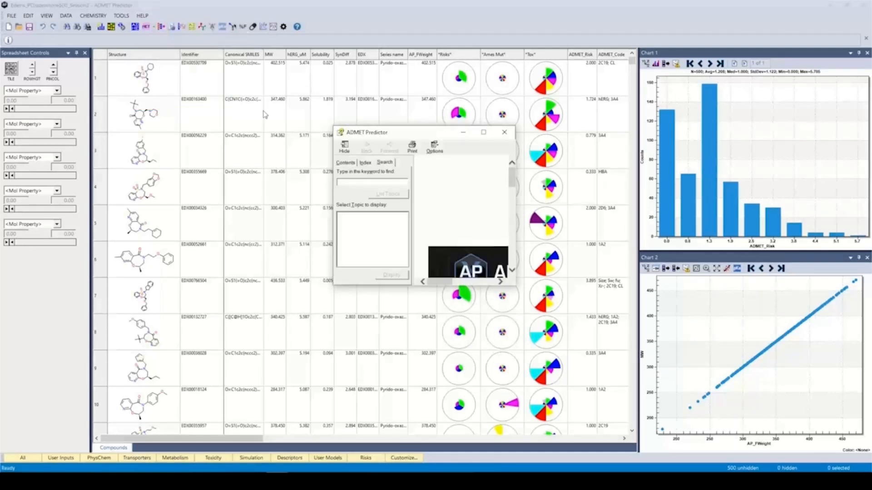
type("import")
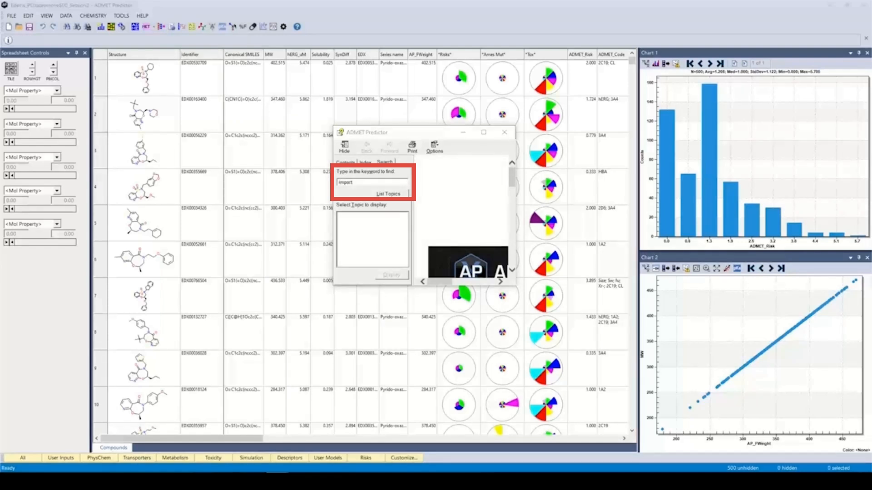
key("Return")
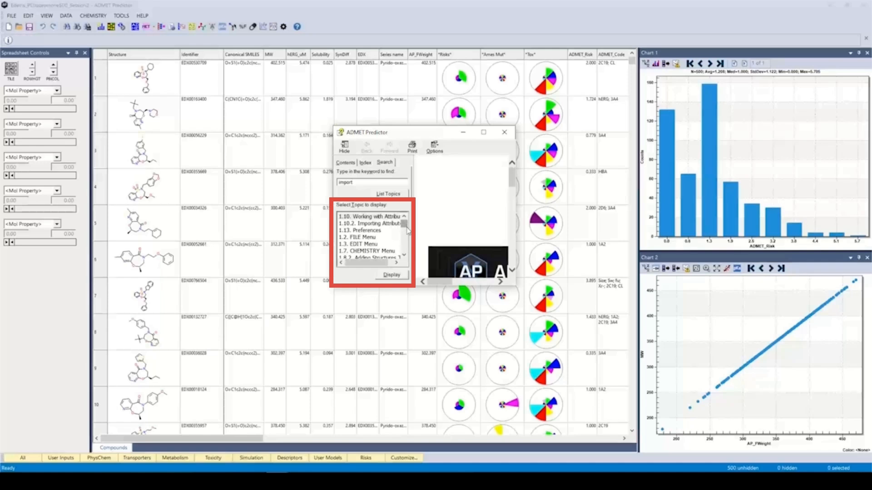
left_click(382, 223)
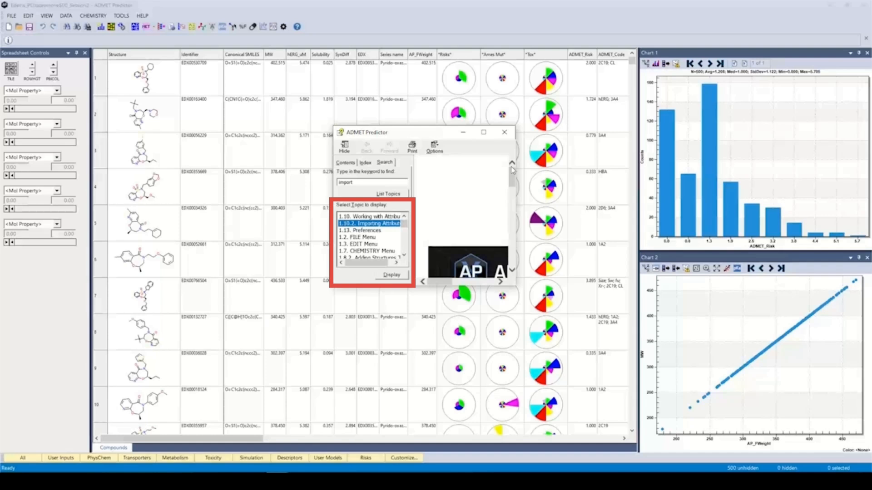
left_click(504, 132)
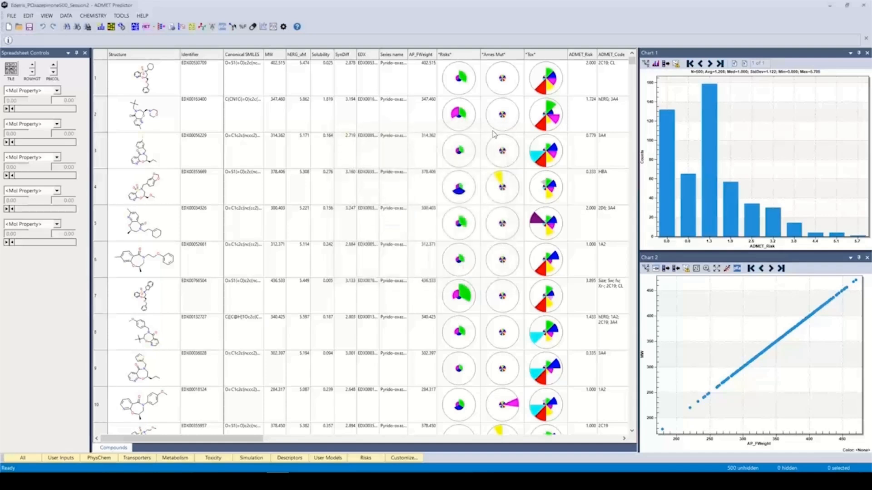
- Open the ADMET Predictor PDF manual and find the word import in it
left_click(142, 16)
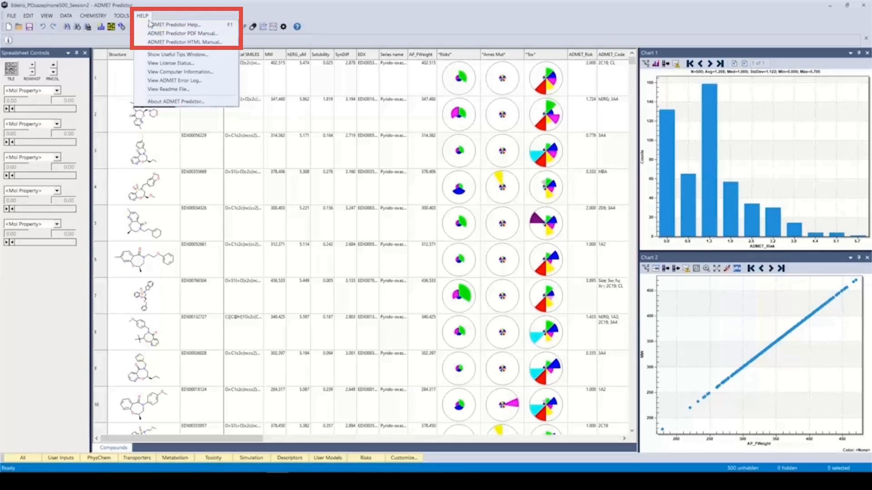
left_click(155, 35)
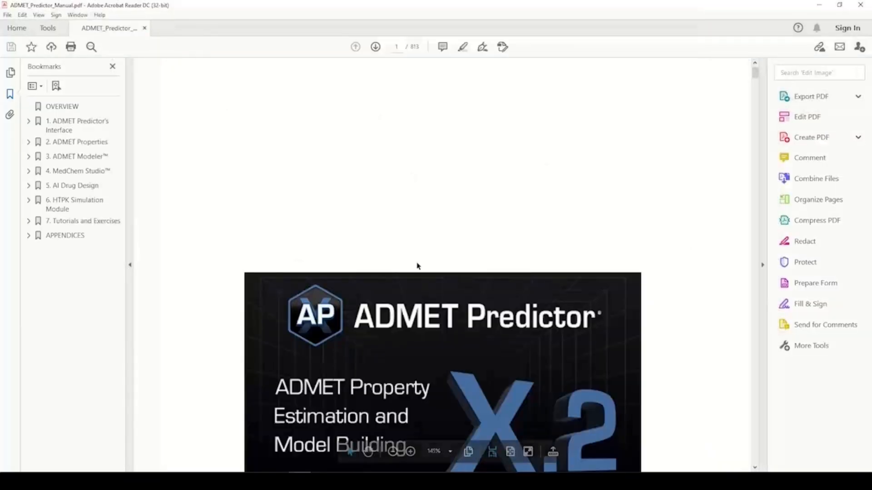
left_click(92, 49)
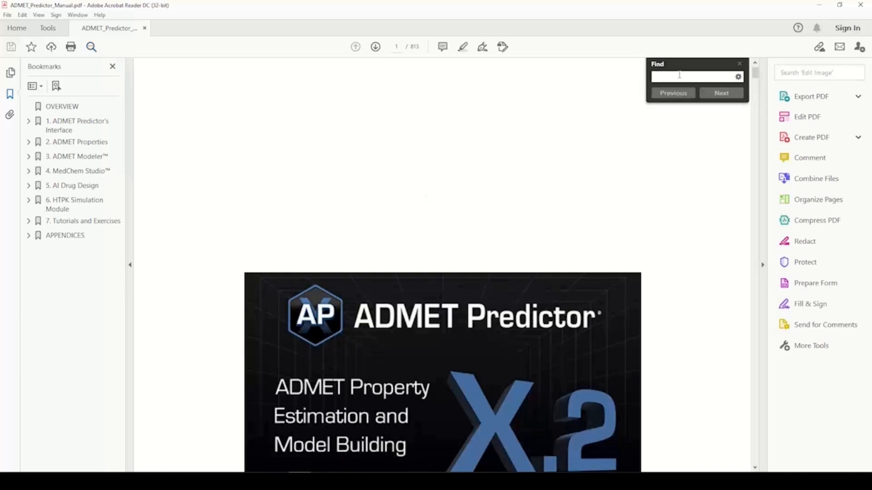
type("import")
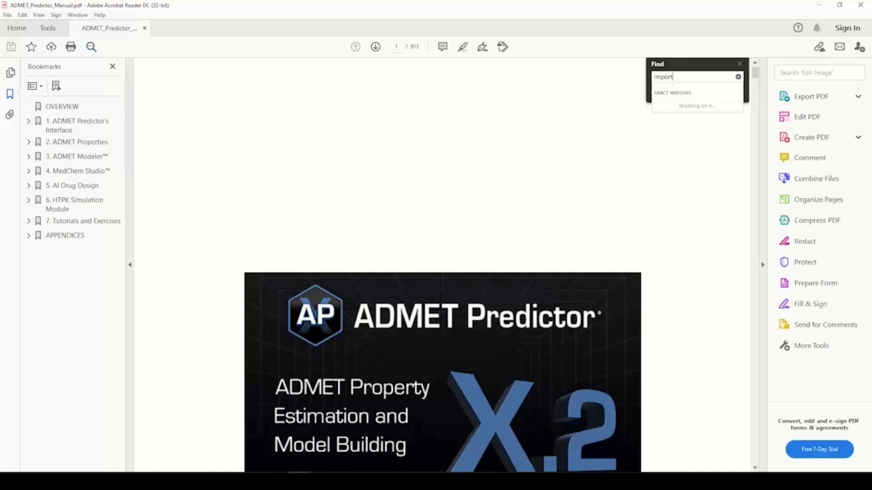
key("Return")
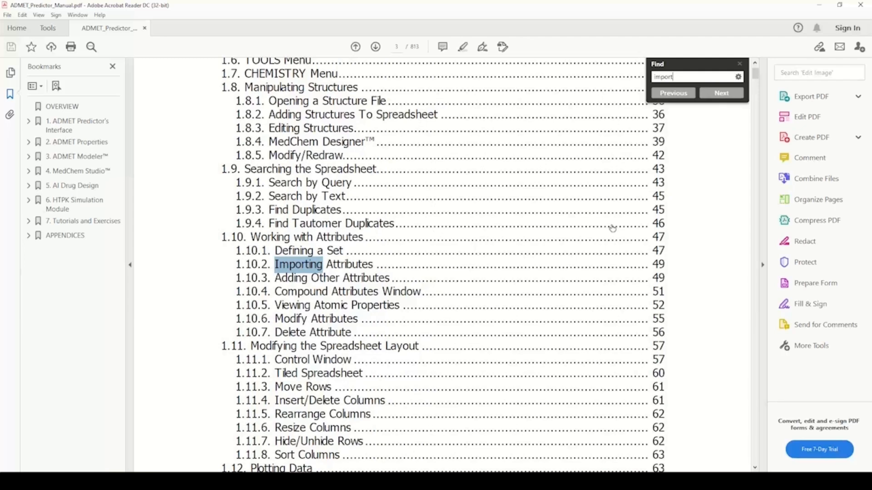